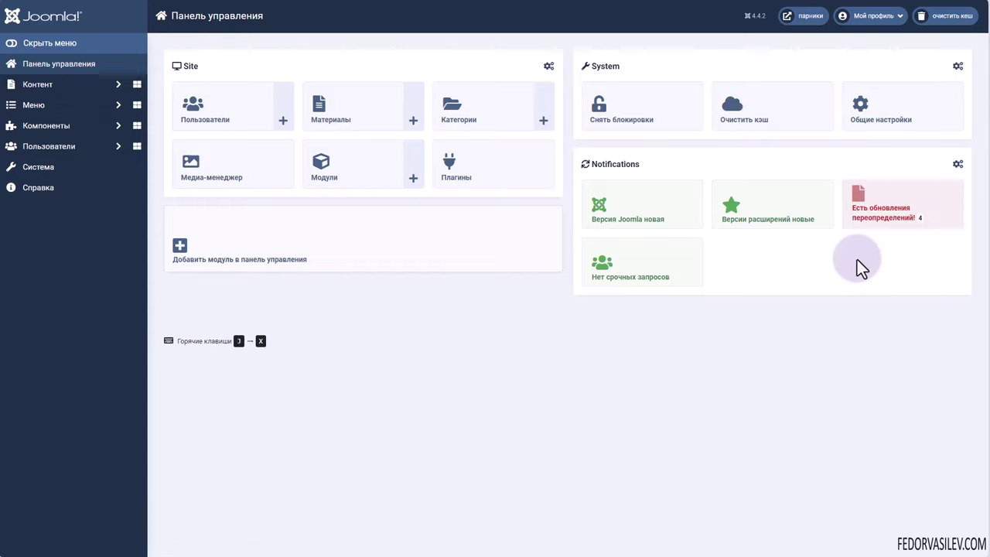
- Open the changed template overrides notification and go to the list of updated override files for the Gridbox template
{"action": "left_click", "coordinate": [877, 225]}
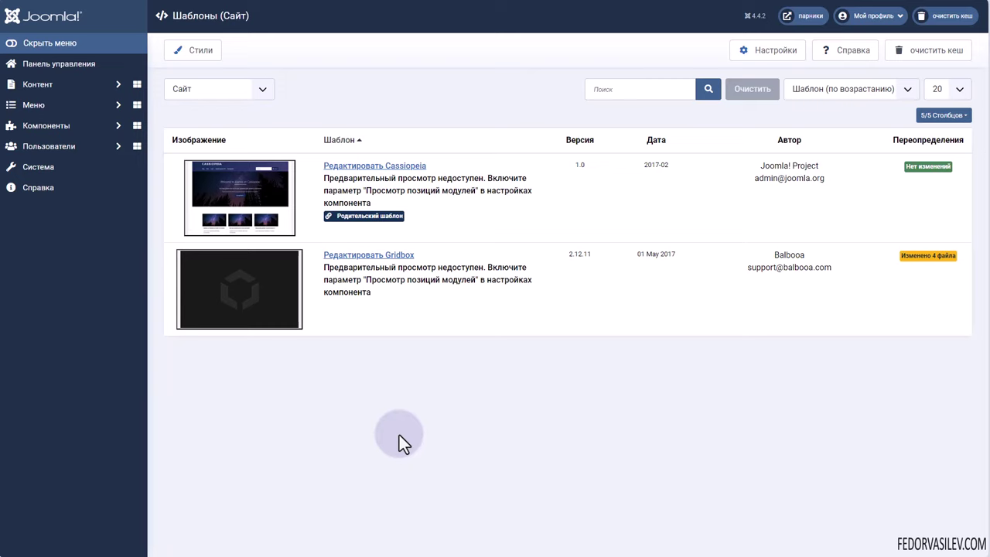
{"action": "triple_click", "coordinate": [433, 312]}
{"action": "left_click", "coordinate": [542, 367]}
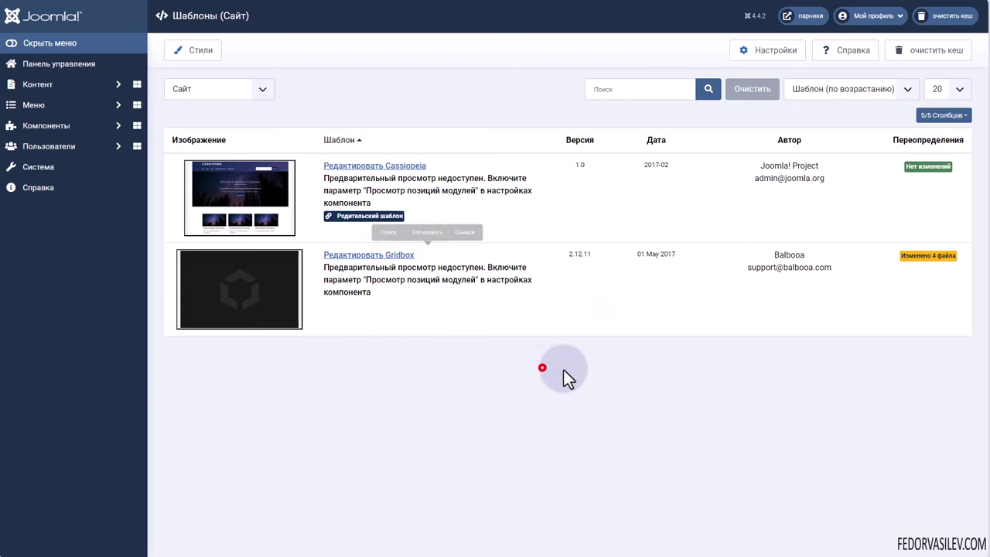
{"action": "left_click", "coordinate": [915, 260]}
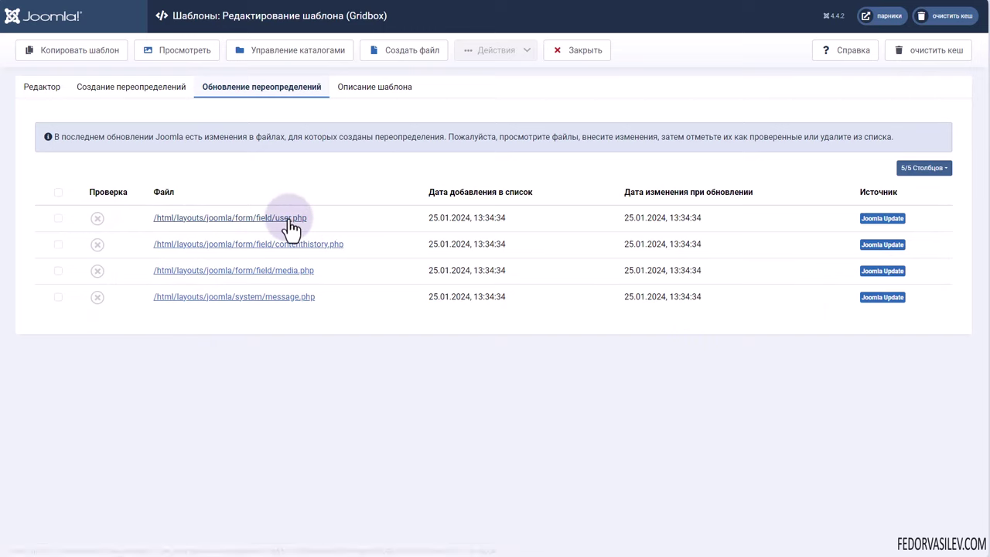
{"action": "left_click_drag", "start_coordinate": [310, 216], "coordinate": [151, 221]}
{"action": "left_click", "coordinate": [368, 384]}
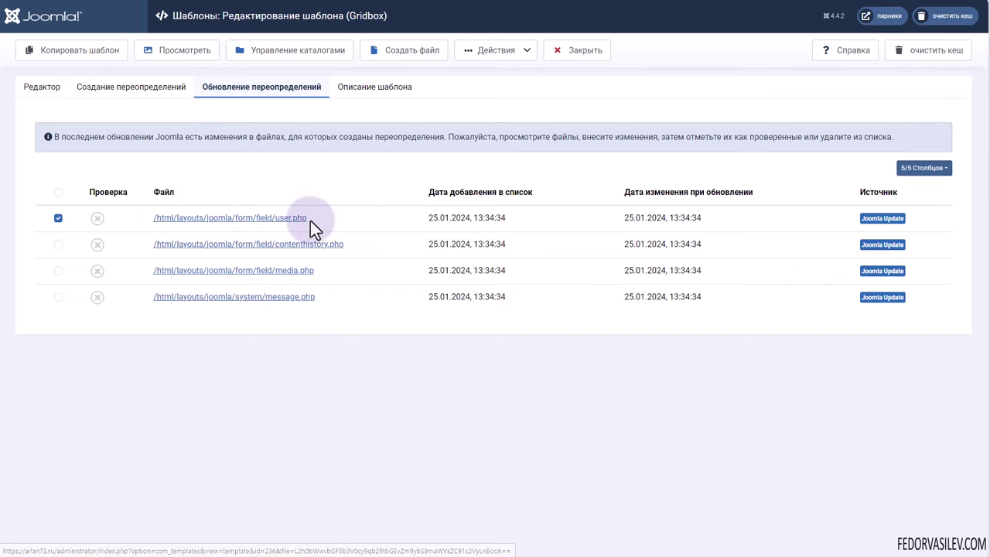
{"action": "left_click_drag", "start_coordinate": [310, 218], "coordinate": [277, 224]}
{"action": "left_click", "coordinate": [359, 387]}
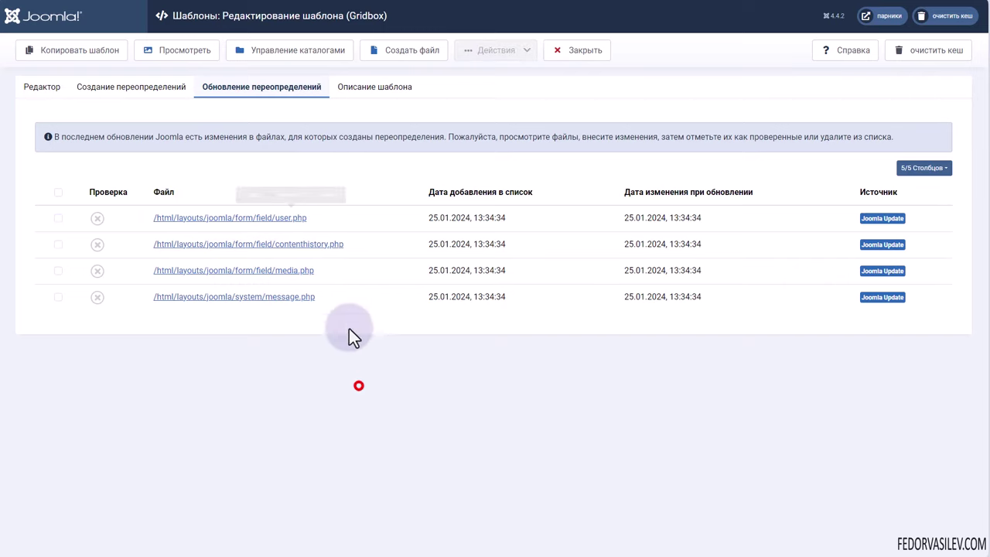
{"action": "left_click_drag", "start_coordinate": [352, 247], "coordinate": [267, 283]}
{"action": "left_click_drag", "start_coordinate": [348, 297], "coordinate": [241, 303]}
{"action": "left_click", "coordinate": [469, 402]}
{"action": "left_click", "coordinate": [362, 390]}
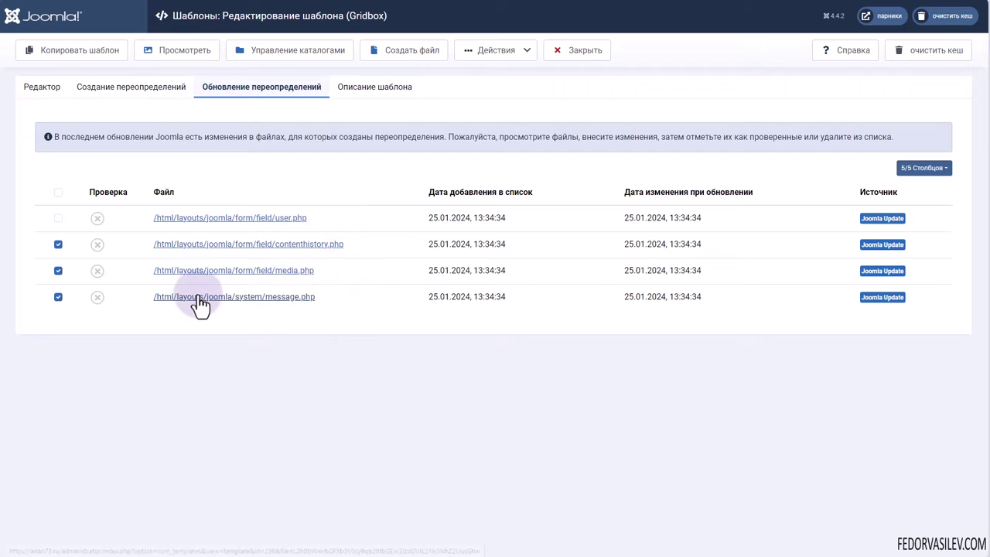
{"action": "left_click", "coordinate": [58, 269]}
{"action": "left_click", "coordinate": [58, 296]}
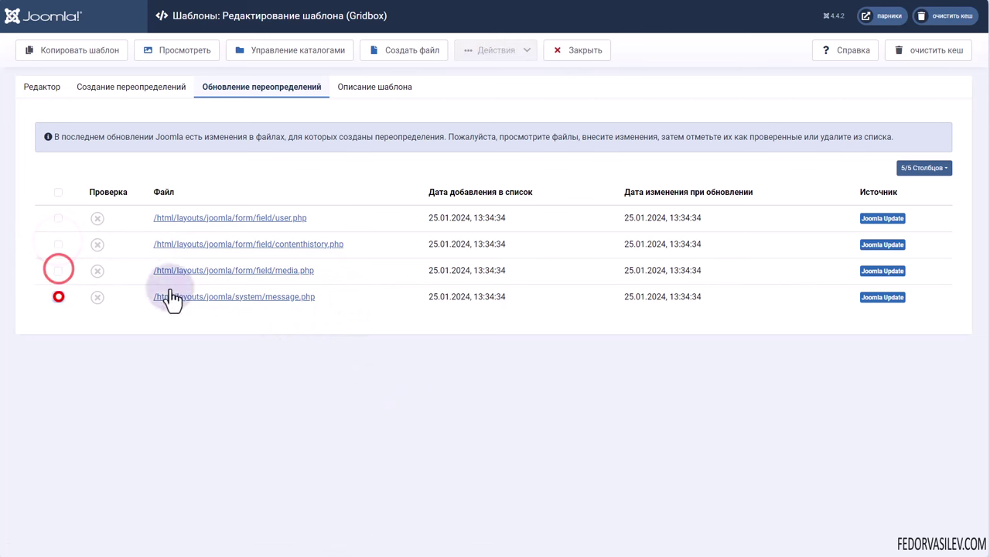
- Open the user.php override from the list and examine its path, the template file tree and the editable code
{"action": "left_click", "coordinate": [200, 220]}
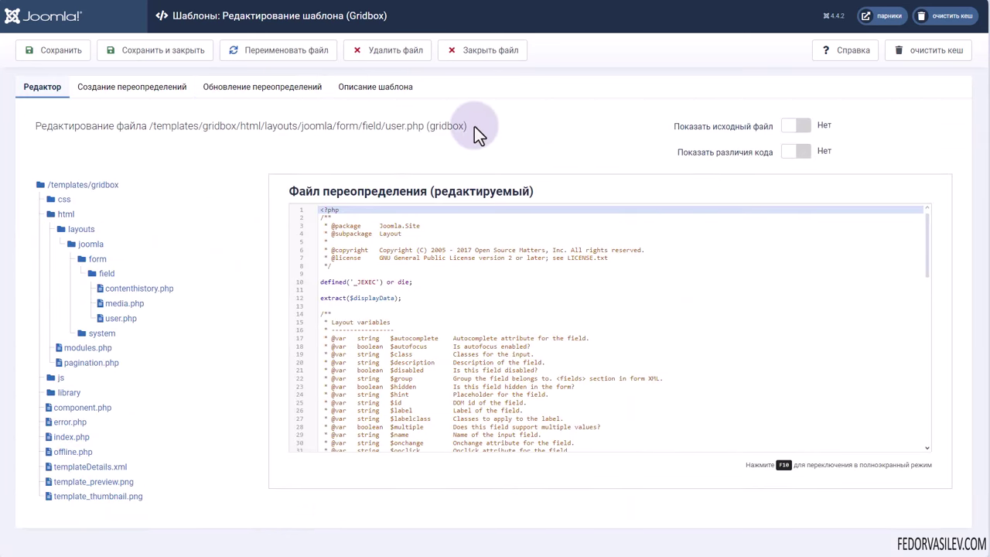
{"action": "left_click_drag", "start_coordinate": [471, 126], "coordinate": [116, 126]}
{"action": "double_click", "coordinate": [391, 126]}
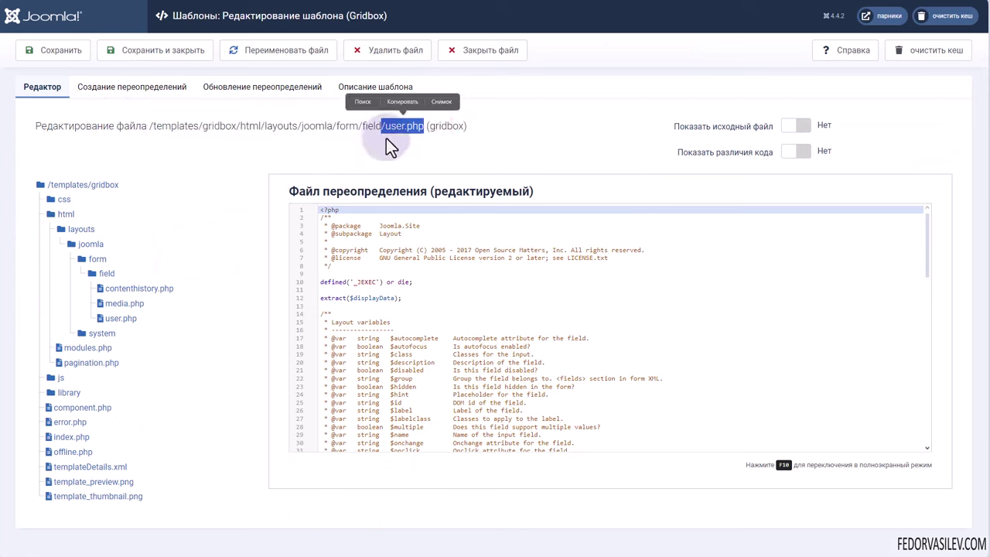
{"action": "left_click", "coordinate": [393, 126]}
{"action": "left_click_drag", "start_coordinate": [350, 191], "coordinate": [490, 191]}
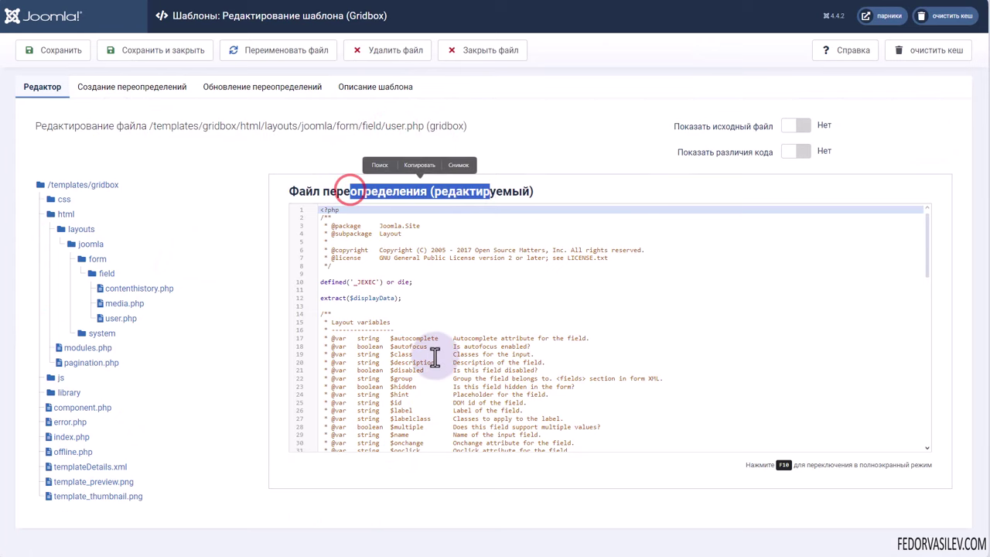
{"action": "left_click_drag", "start_coordinate": [159, 449], "coordinate": [46, 185]}
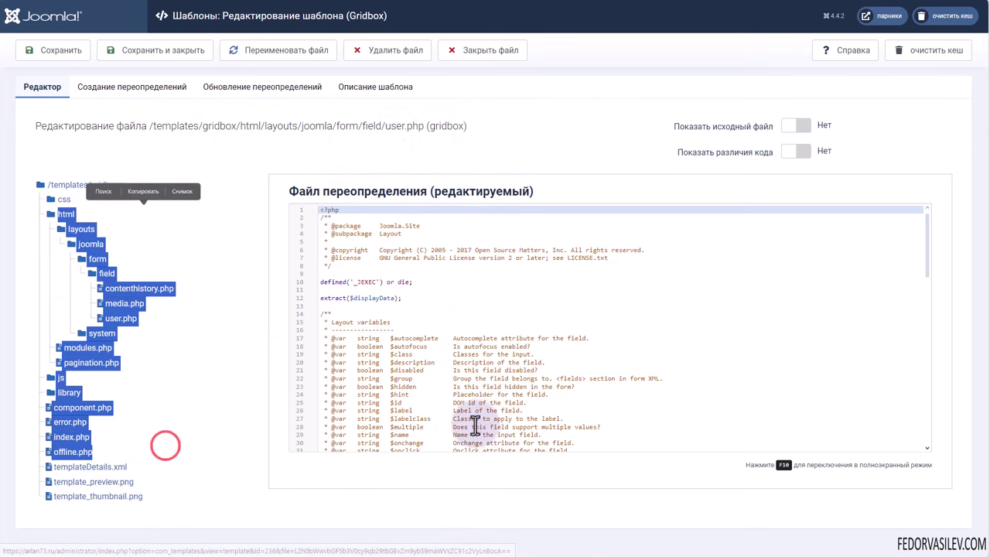
{"action": "double_click", "coordinate": [495, 403]}
{"action": "scroll", "coordinate": [653, 387], "scroll_direction": "down", "scroll_amount": 5}
{"action": "scroll", "coordinate": [572, 364], "scroll_direction": "up", "scroll_amount": 5}
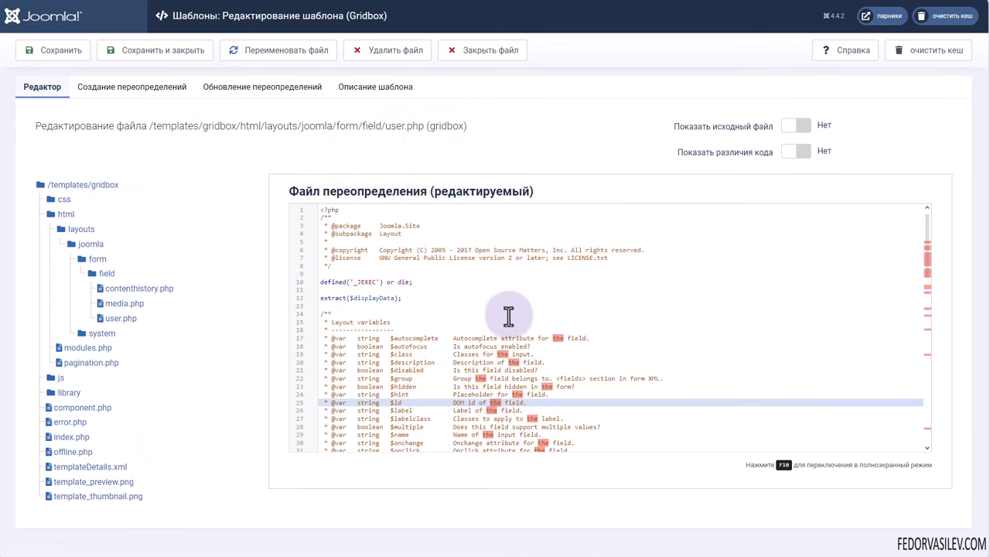
{"action": "double_click", "coordinate": [516, 338]}
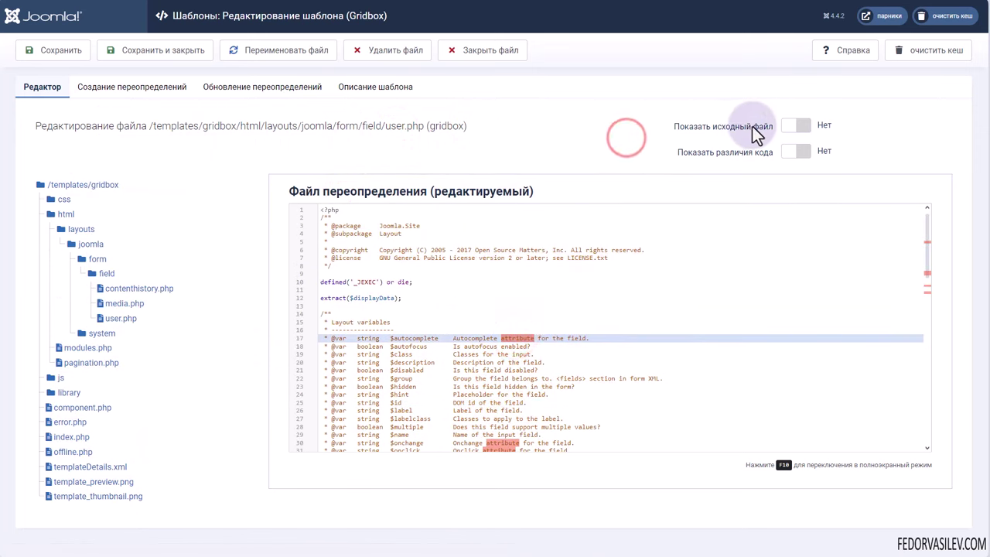
- Show the original core file alongside the user.php override, read through its code, and hide it again
{"action": "left_click", "coordinate": [801, 125]}
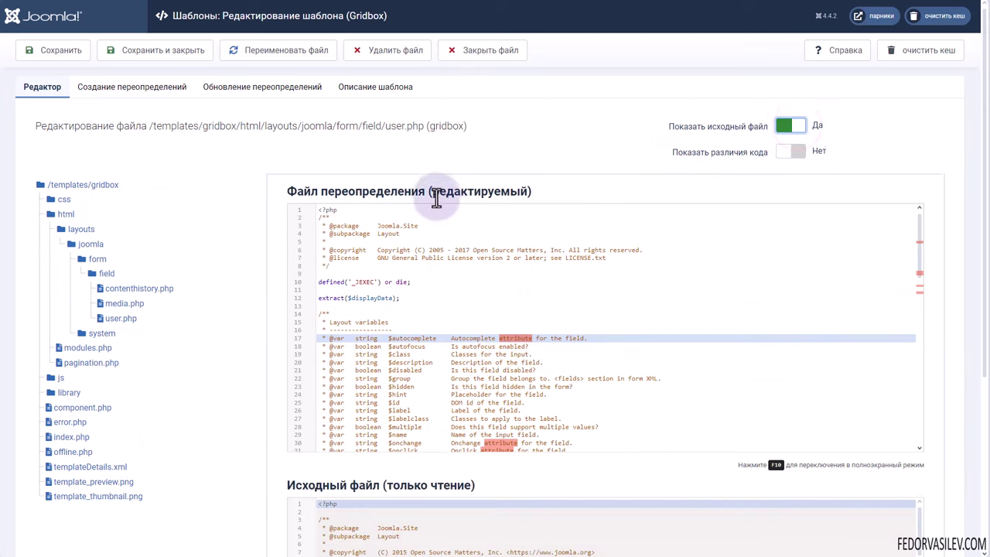
{"action": "scroll", "coordinate": [436, 193], "scroll_direction": "down", "scroll_amount": 3}
{"action": "left_click_drag", "start_coordinate": [290, 280], "coordinate": [462, 267]}
{"action": "left_click", "coordinate": [329, 273]}
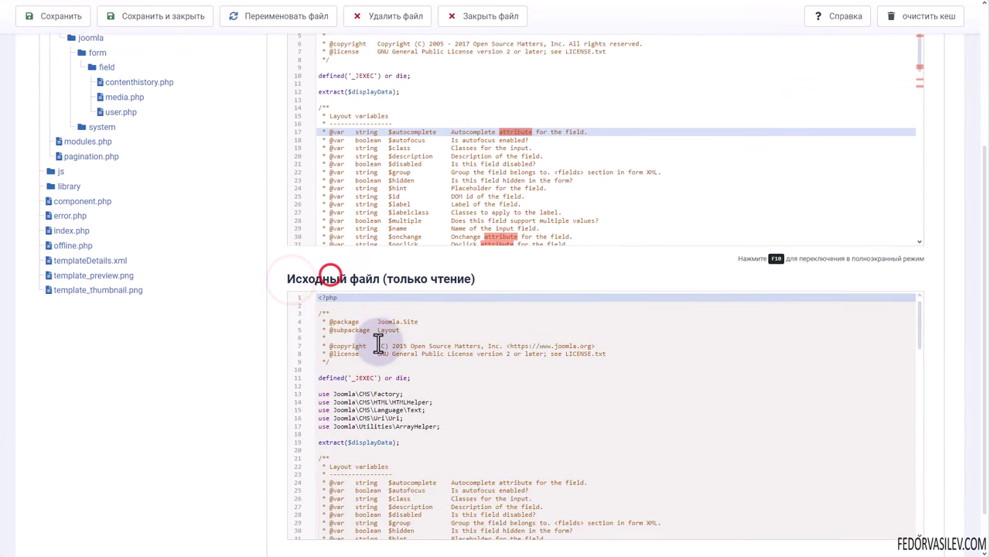
{"action": "scroll", "coordinate": [486, 219], "scroll_direction": "up", "scroll_amount": 3}
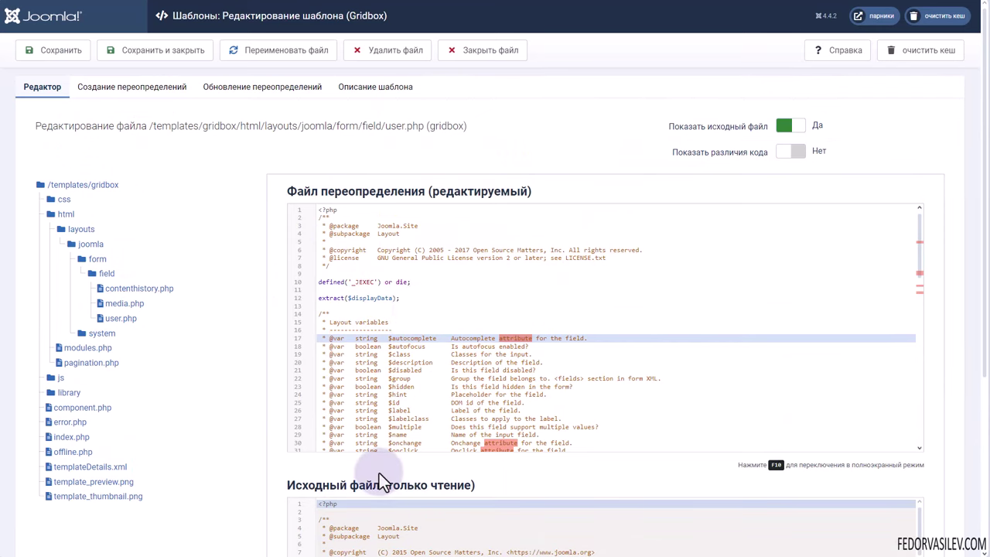
{"action": "scroll", "coordinate": [379, 473], "scroll_direction": "down", "scroll_amount": 3}
{"action": "scroll", "coordinate": [495, 364], "scroll_direction": "down", "scroll_amount": 5}
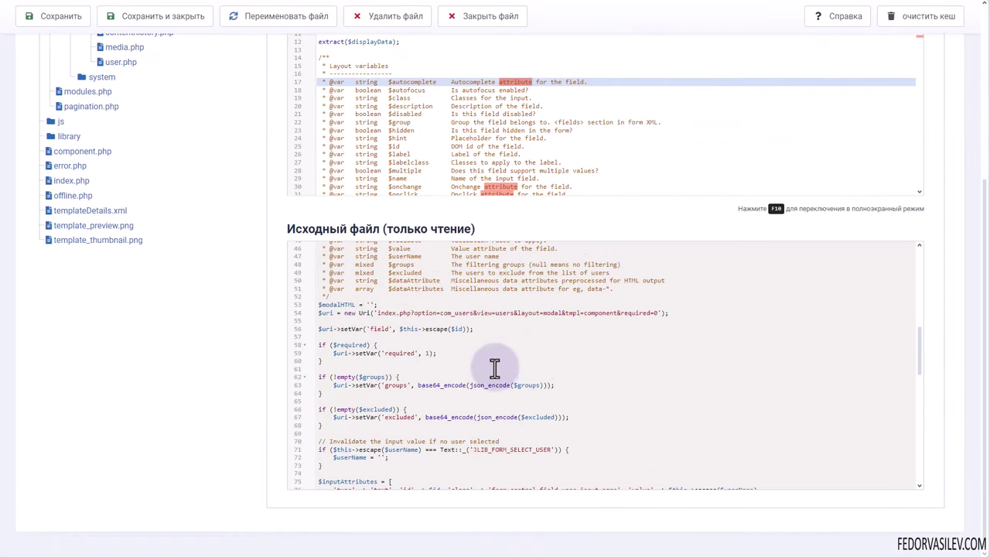
{"action": "scroll", "coordinate": [495, 380], "scroll_direction": "up", "scroll_amount": 8}
{"action": "left_click", "coordinate": [783, 130]}
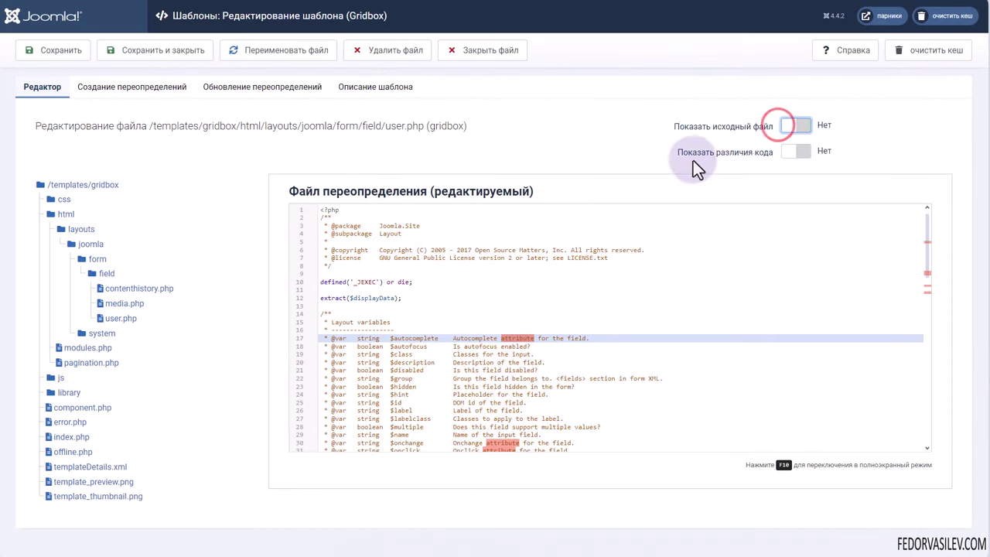
- Show the code differences for user.php and compare the copyright line in the original and overridden versions
{"action": "left_click", "coordinate": [789, 154]}
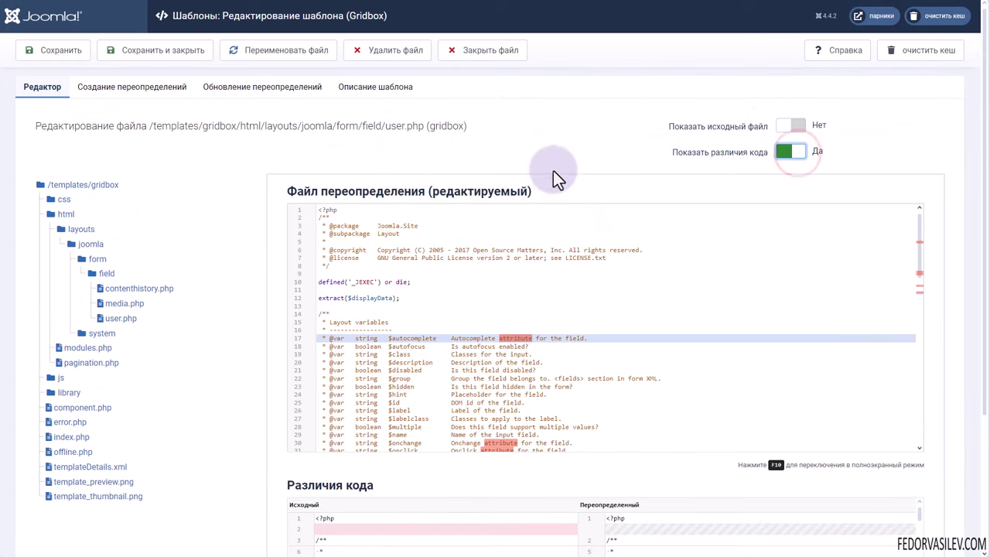
{"action": "scroll", "coordinate": [466, 159], "scroll_direction": "down", "scroll_amount": 5}
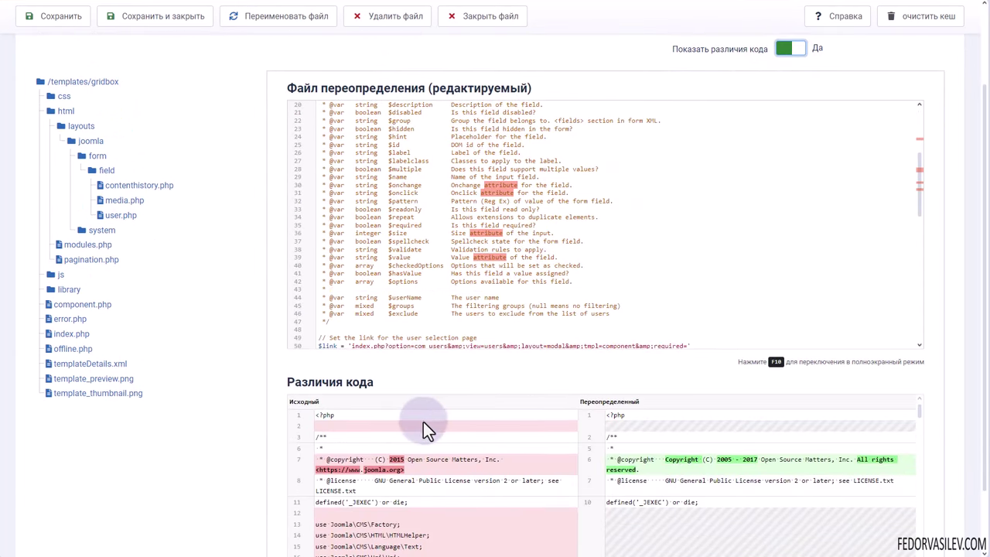
{"action": "scroll", "coordinate": [439, 379], "scroll_direction": "down", "scroll_amount": 5}
{"action": "scroll", "coordinate": [446, 352], "scroll_direction": "up", "scroll_amount": 5}
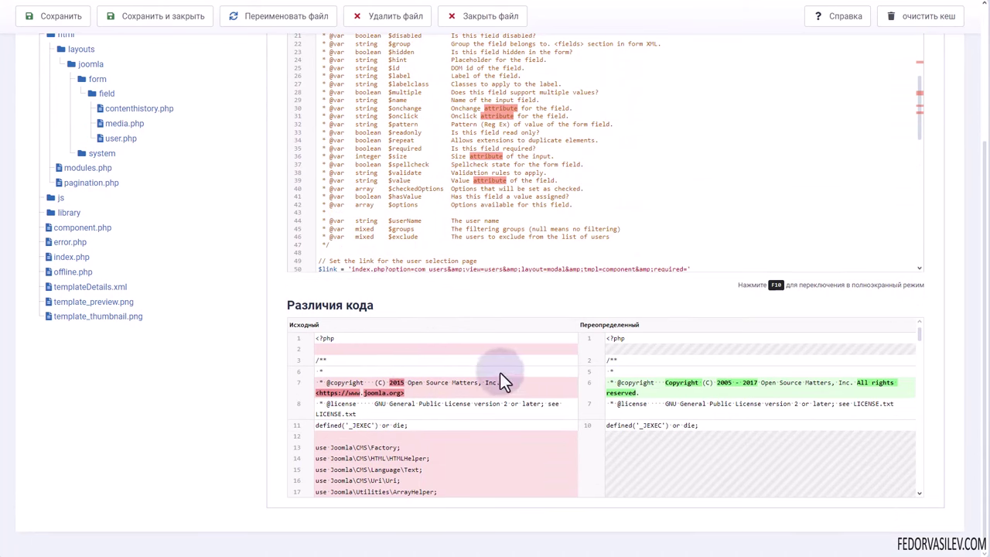
{"action": "left_click", "coordinate": [394, 394]}
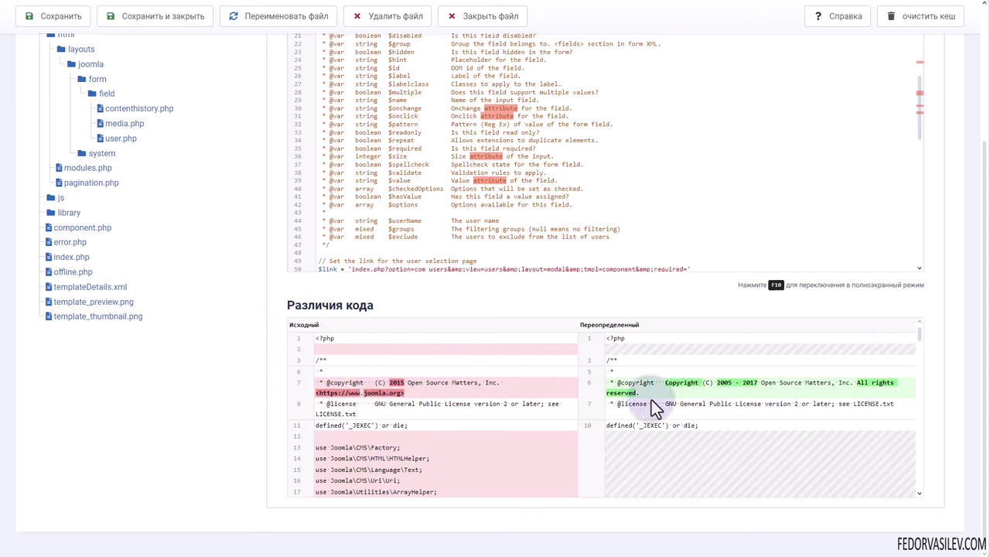
{"action": "left_click_drag", "start_coordinate": [663, 395], "coordinate": [590, 393]}
{"action": "left_click", "coordinate": [627, 419]}
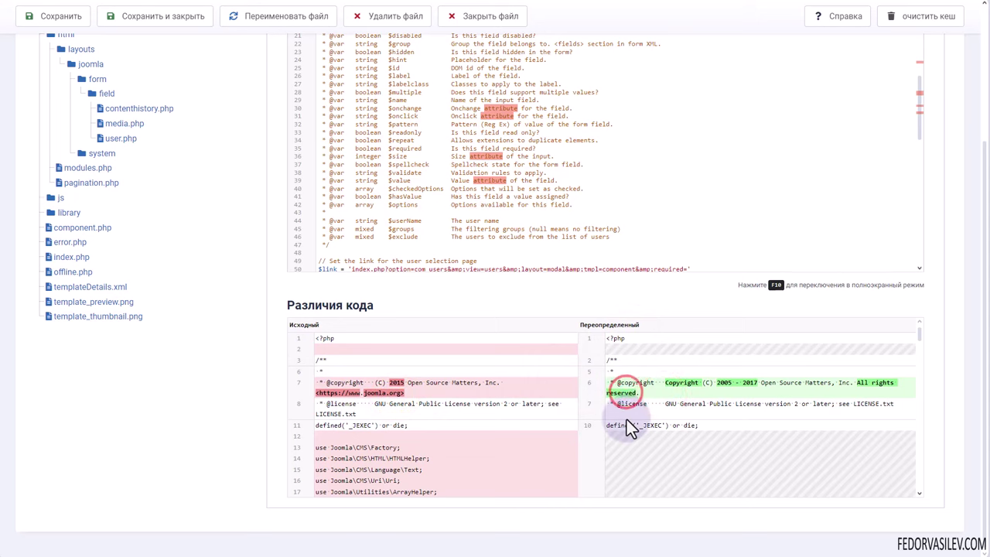
{"action": "left_click_drag", "start_coordinate": [488, 398], "coordinate": [453, 398]}
{"action": "left_click", "coordinate": [644, 393]}
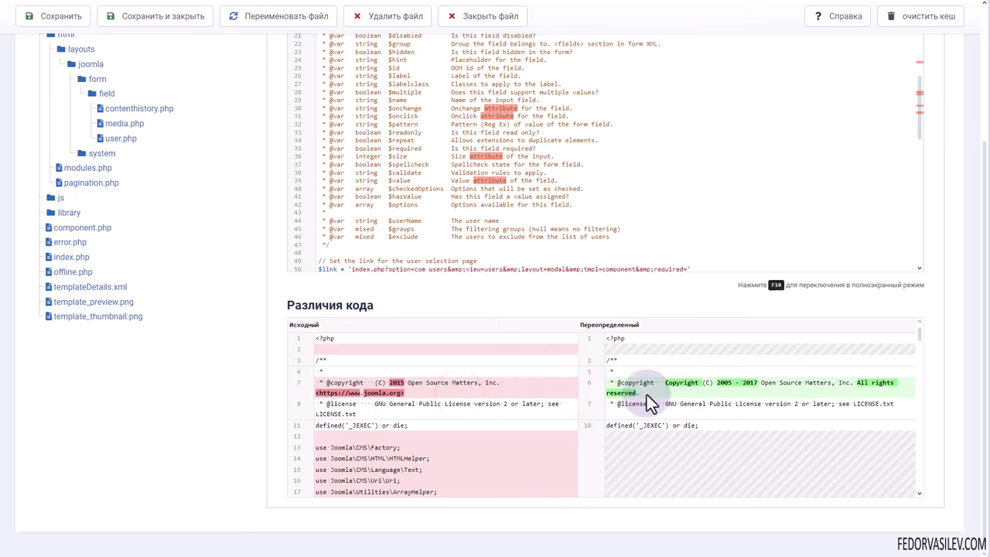
{"action": "left_click_drag", "start_coordinate": [675, 403], "coordinate": [608, 380]}
{"action": "left_click", "coordinate": [628, 390]}
- Review the code differences from the variable declarations down to the input attributes, and hide the comparison
{"action": "scroll", "coordinate": [457, 413], "scroll_direction": "down", "scroll_amount": 5}
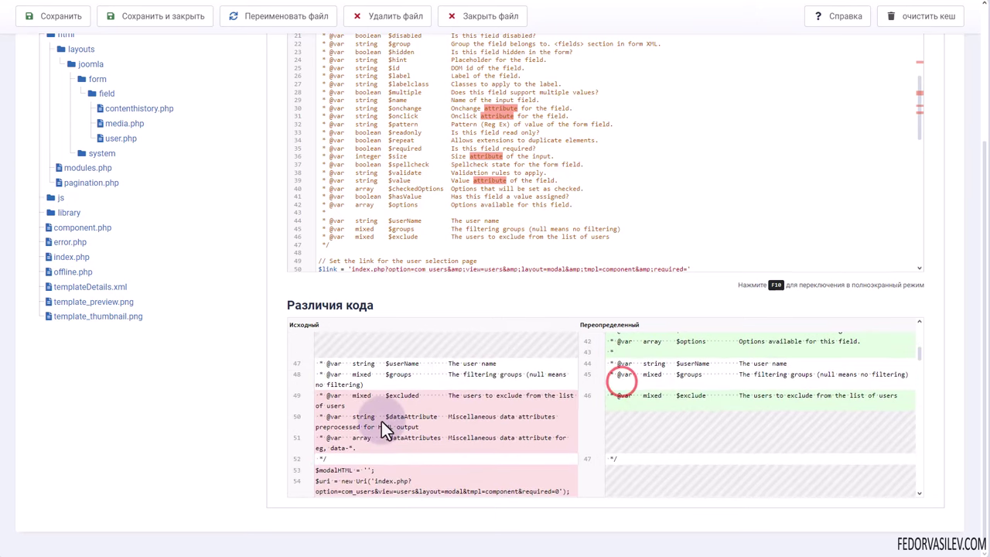
{"action": "scroll", "coordinate": [363, 414], "scroll_direction": "down", "scroll_amount": 5}
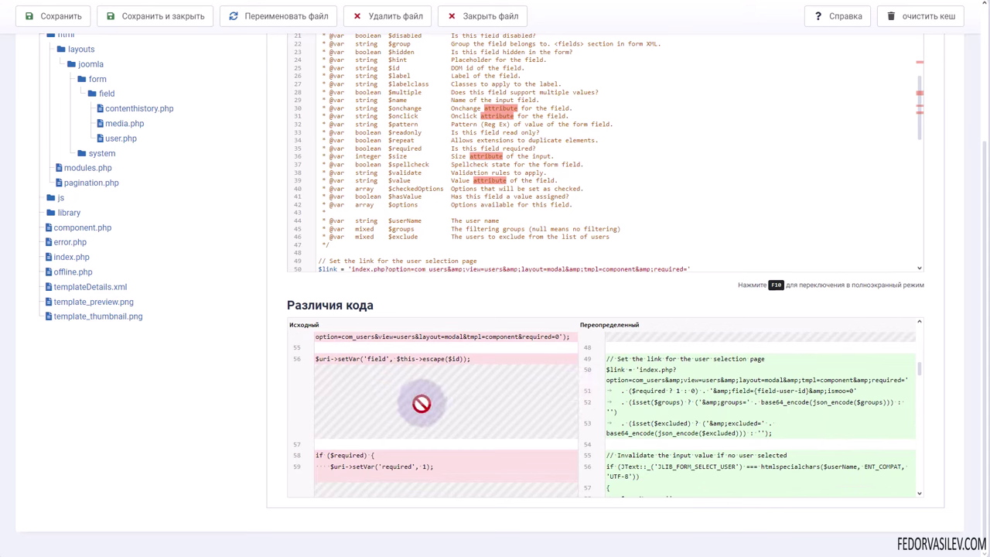
{"action": "scroll", "coordinate": [716, 414], "scroll_direction": "down", "scroll_amount": 3}
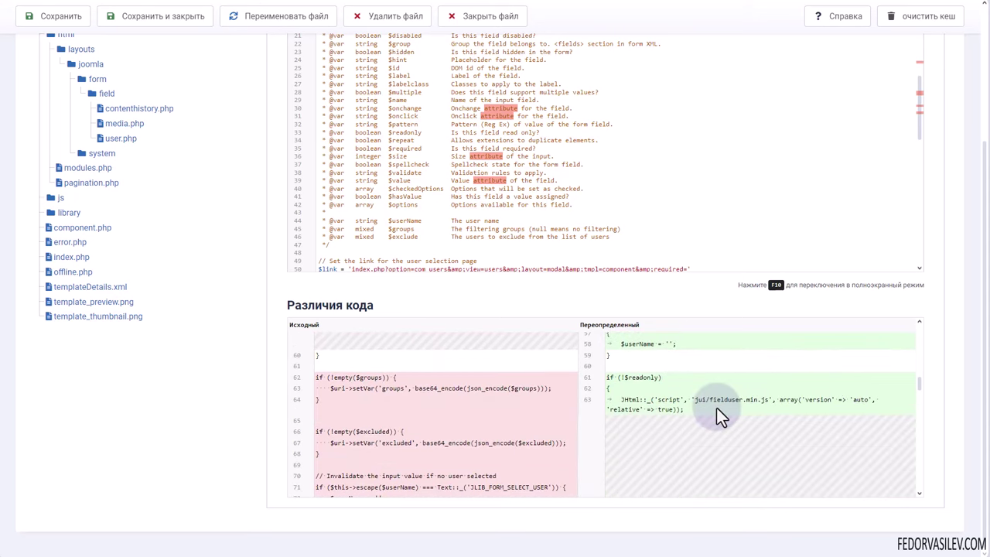
{"action": "scroll", "coordinate": [716, 406], "scroll_direction": "down", "scroll_amount": 5}
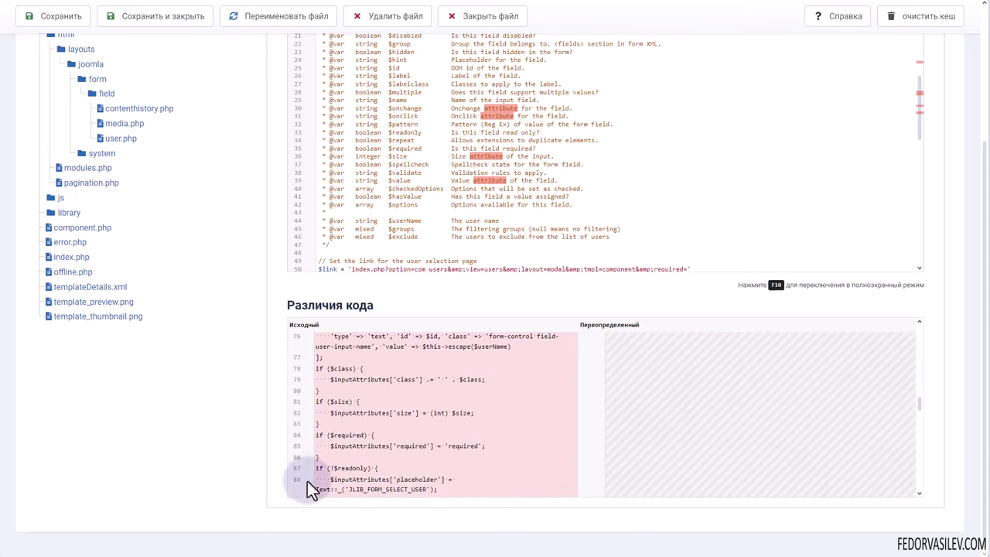
{"action": "scroll", "coordinate": [364, 413], "scroll_direction": "up", "scroll_amount": 15}
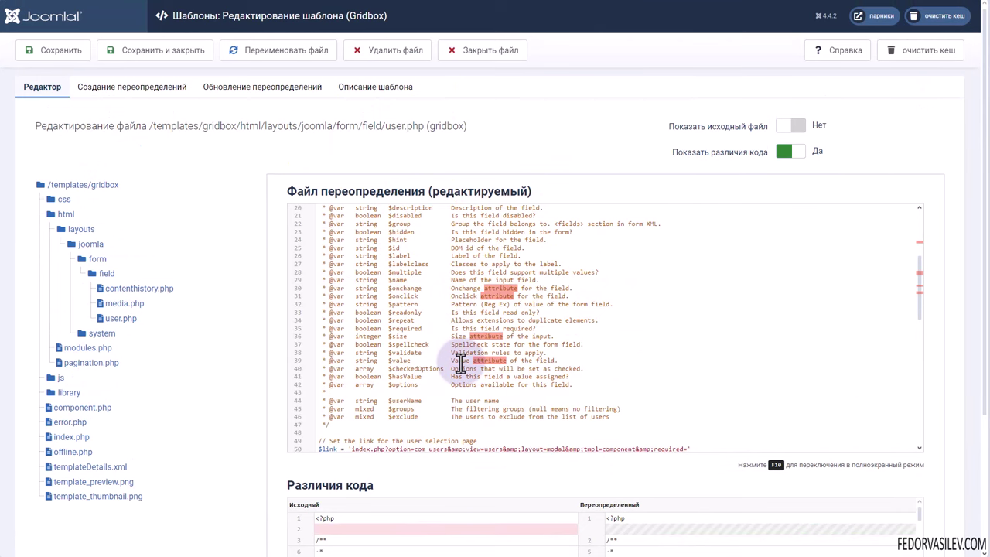
{"action": "left_click", "coordinate": [783, 152]}
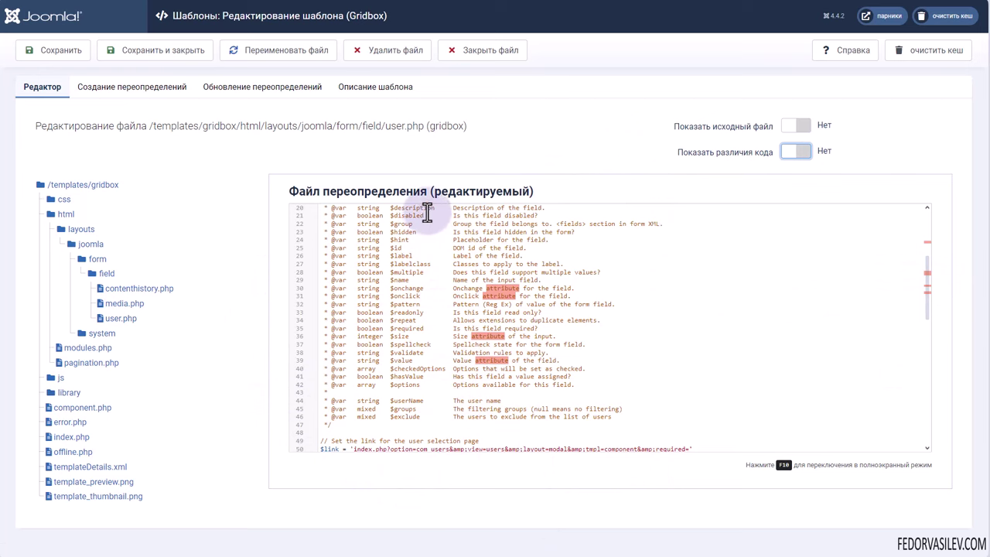
- Turn the code comparison back on and review the differences from the file header into the variable declarations
{"action": "left_click", "coordinate": [794, 152]}
{"action": "scroll", "coordinate": [297, 444], "scroll_direction": "down", "scroll_amount": 3}
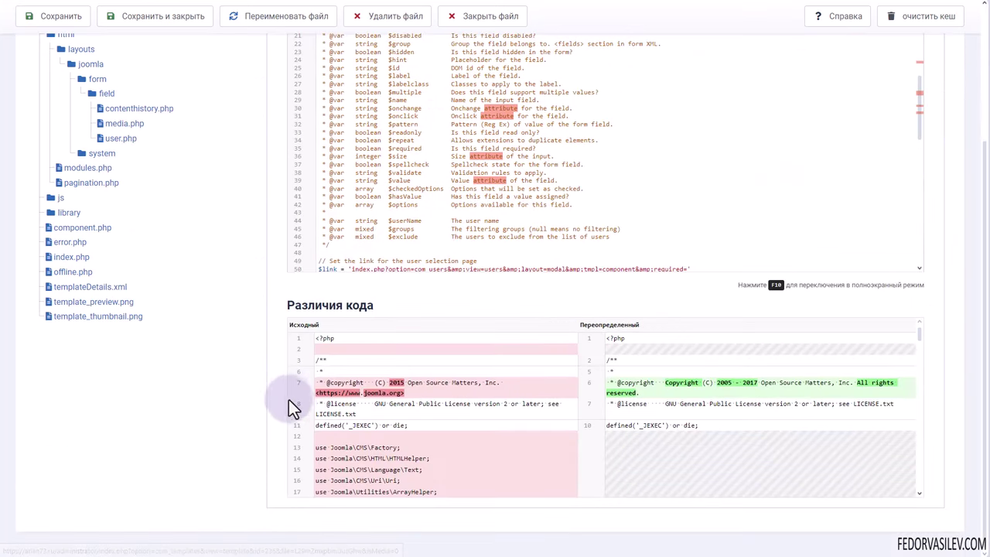
{"action": "scroll", "coordinate": [387, 420], "scroll_direction": "down", "scroll_amount": 2}
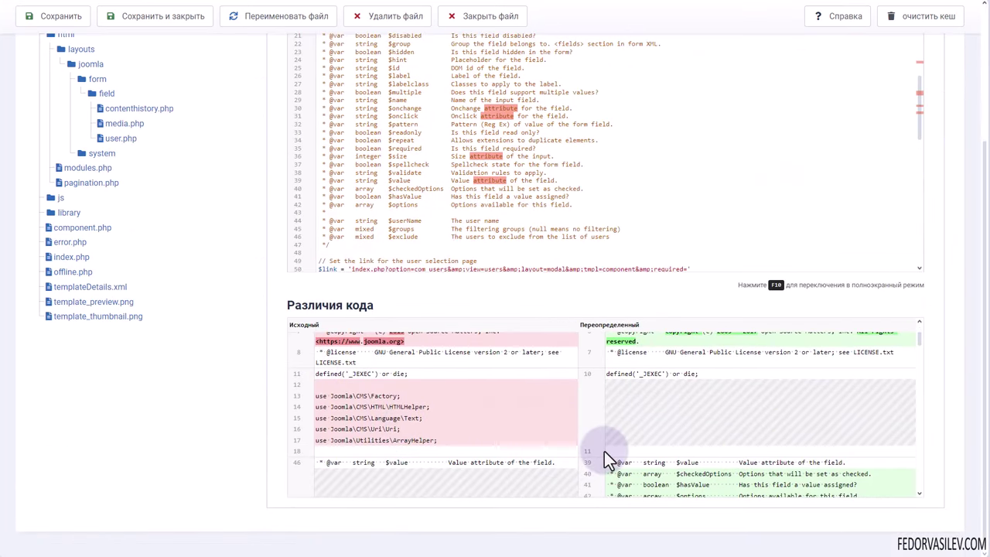
{"action": "scroll", "coordinate": [499, 420], "scroll_direction": "down", "scroll_amount": 2}
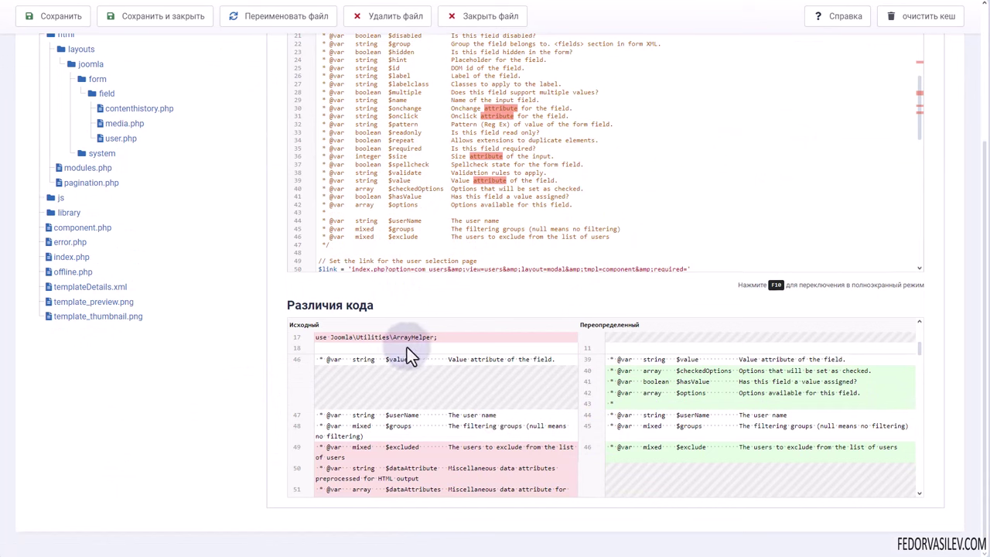
{"action": "scroll", "coordinate": [464, 418], "scroll_direction": "down", "scroll_amount": 2}
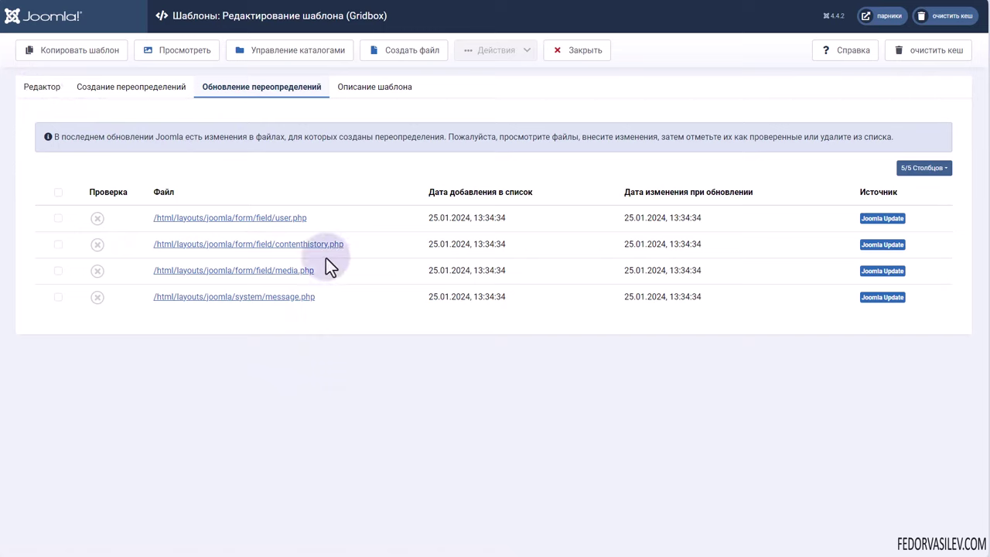
{"action": "left_click", "coordinate": [58, 191]}
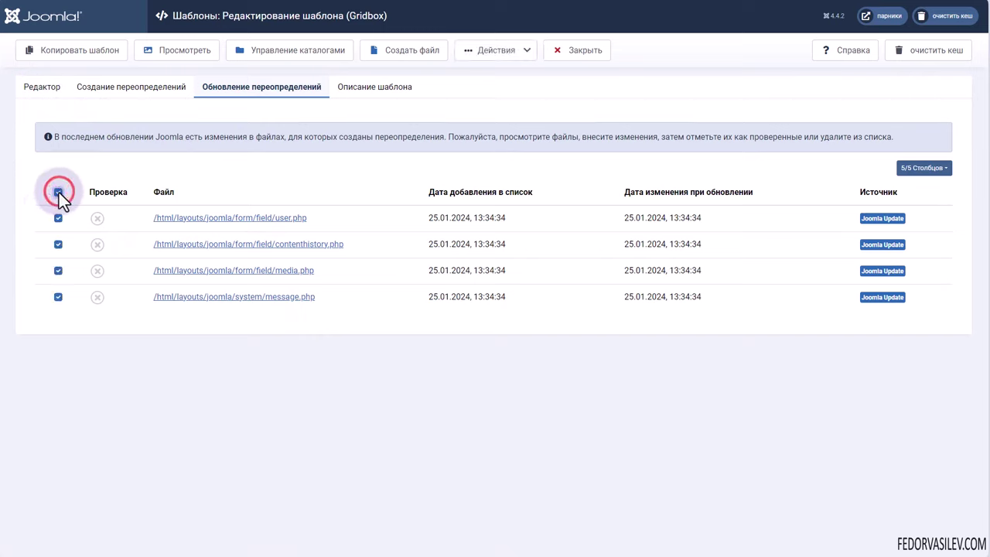
{"action": "left_click", "coordinate": [520, 51]}
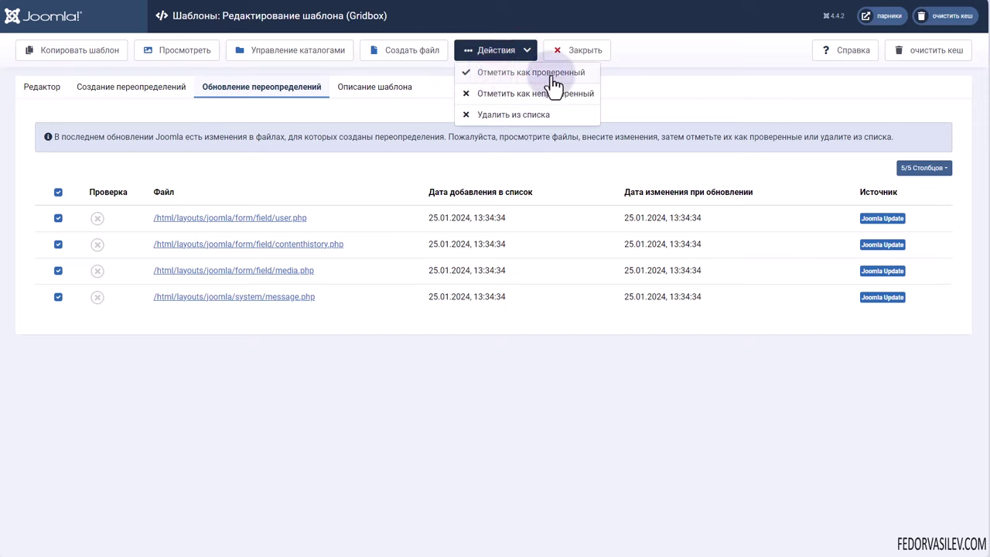
{"action": "left_click", "coordinate": [392, 112]}
{"action": "left_click", "coordinate": [58, 192]}
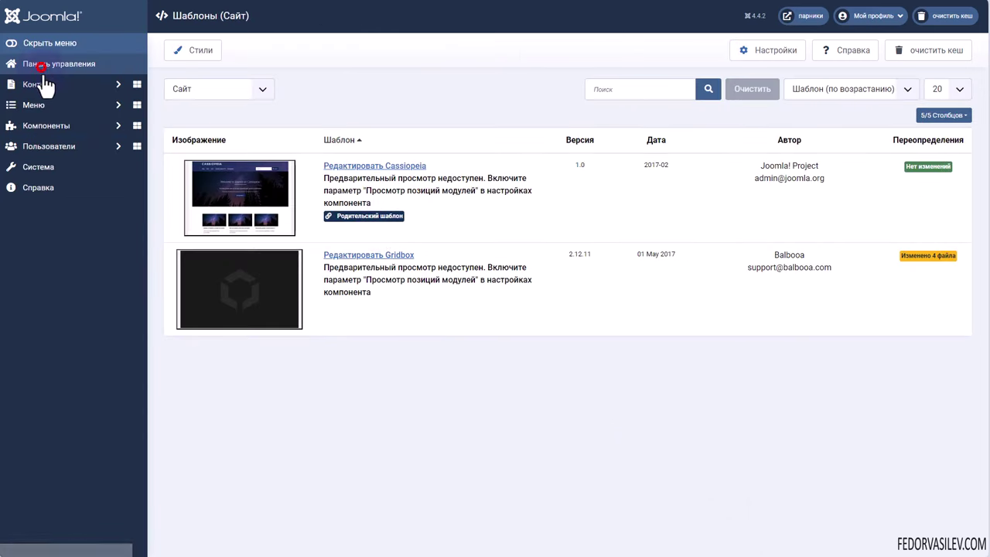
- Hide the Joomla 5 availability notice on the control panel and open the list of plugins
{"action": "left_click", "coordinate": [39, 64]}
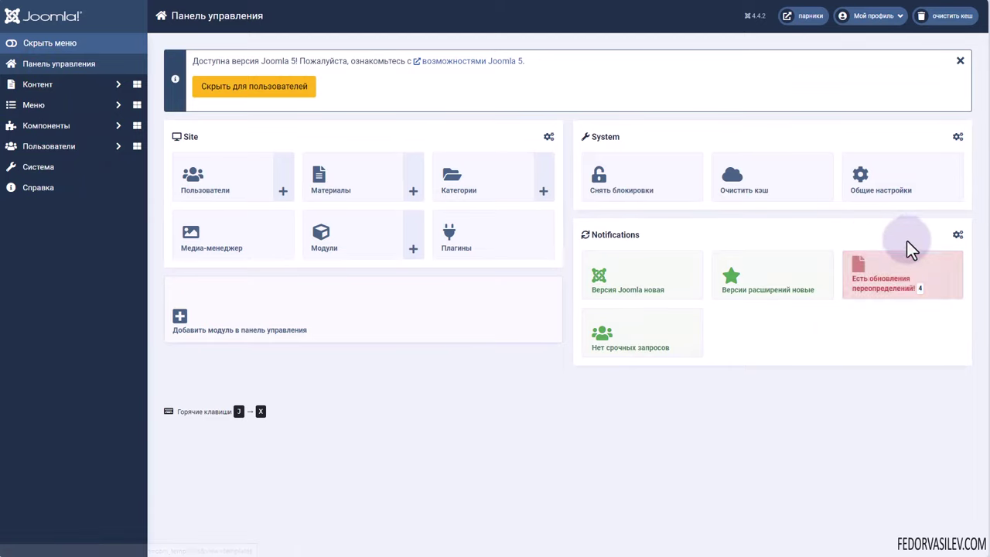
{"action": "left_click", "coordinate": [282, 84]}
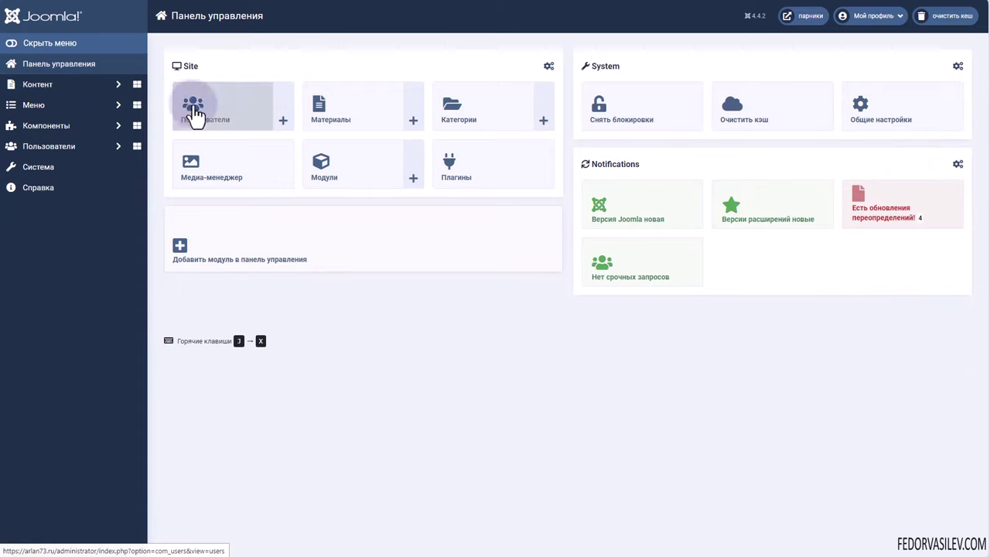
{"action": "left_click", "coordinate": [463, 179]}
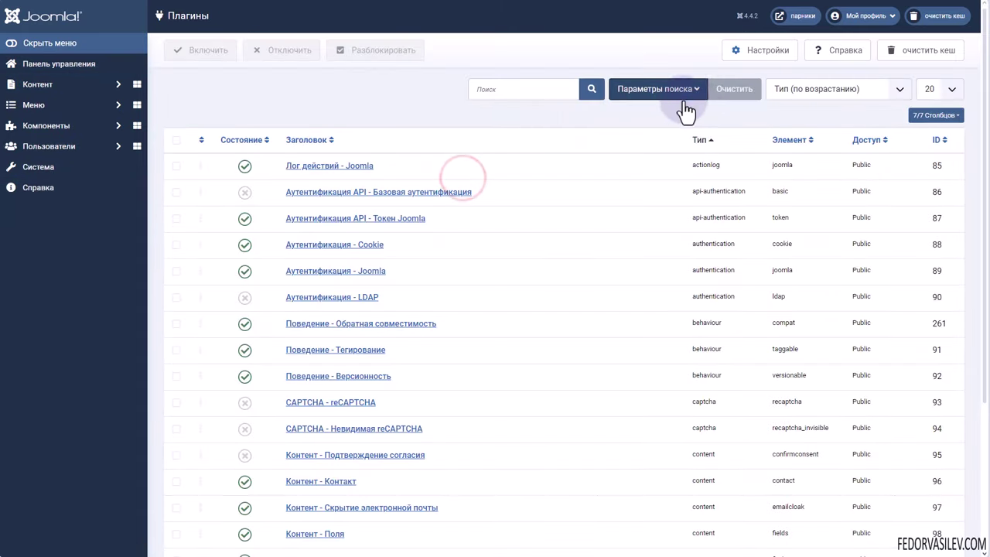
- Filter the plugin list to plugins with the state Включено and the type quickicon
{"action": "left_click", "coordinate": [689, 91]}
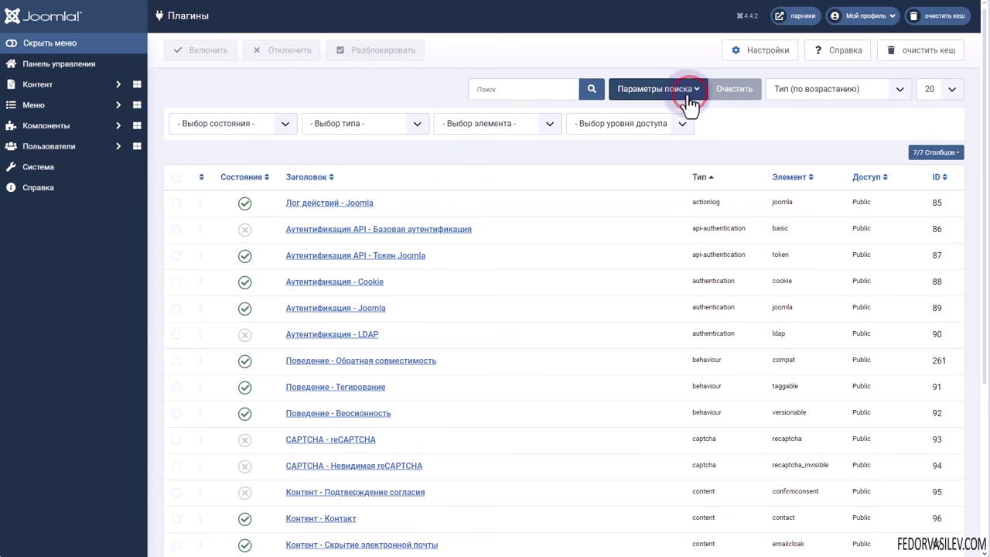
{"action": "left_click", "coordinate": [278, 124]}
{"action": "left_click", "coordinate": [243, 149]}
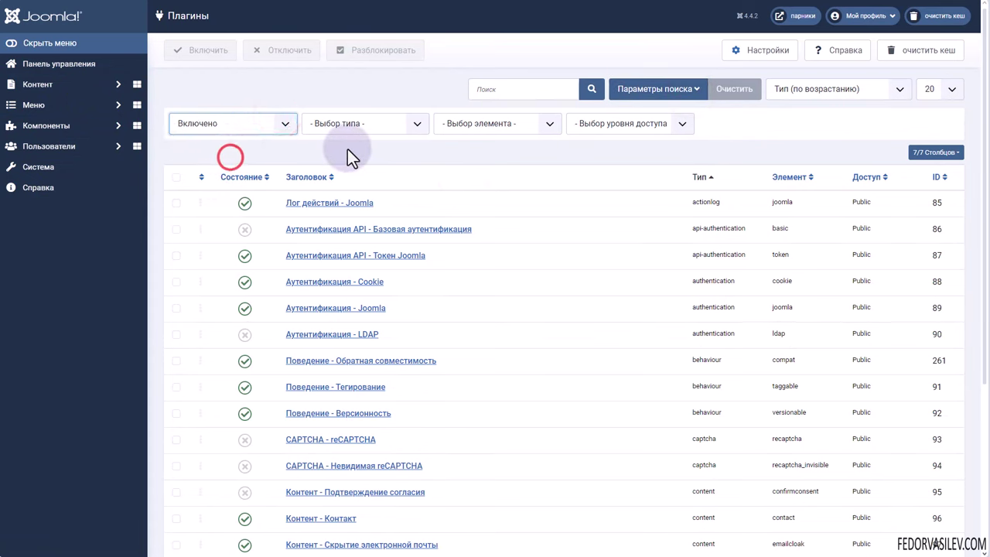
{"action": "left_click", "coordinate": [418, 124]}
{"action": "scroll", "coordinate": [414, 176], "scroll_direction": "down", "scroll_amount": 2}
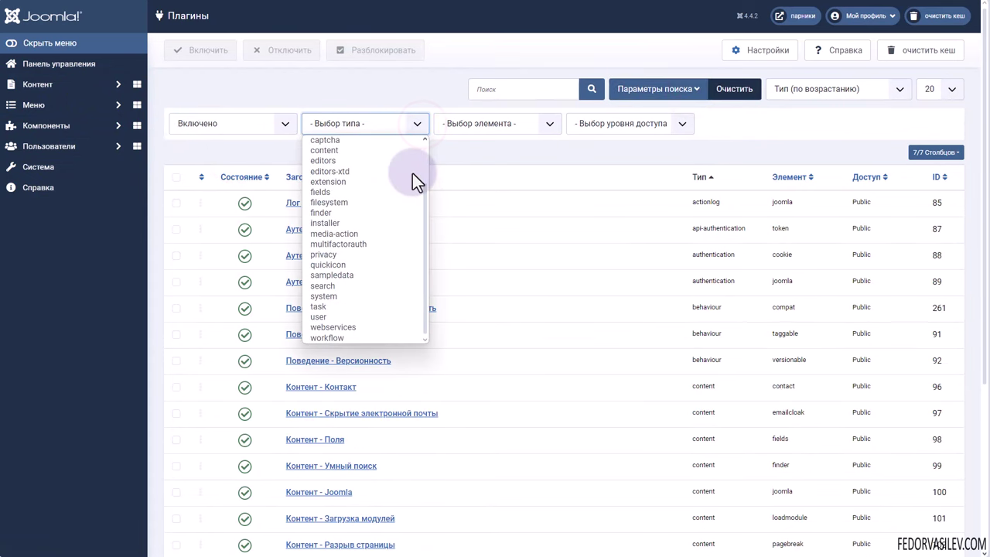
{"action": "left_click", "coordinate": [338, 266]}
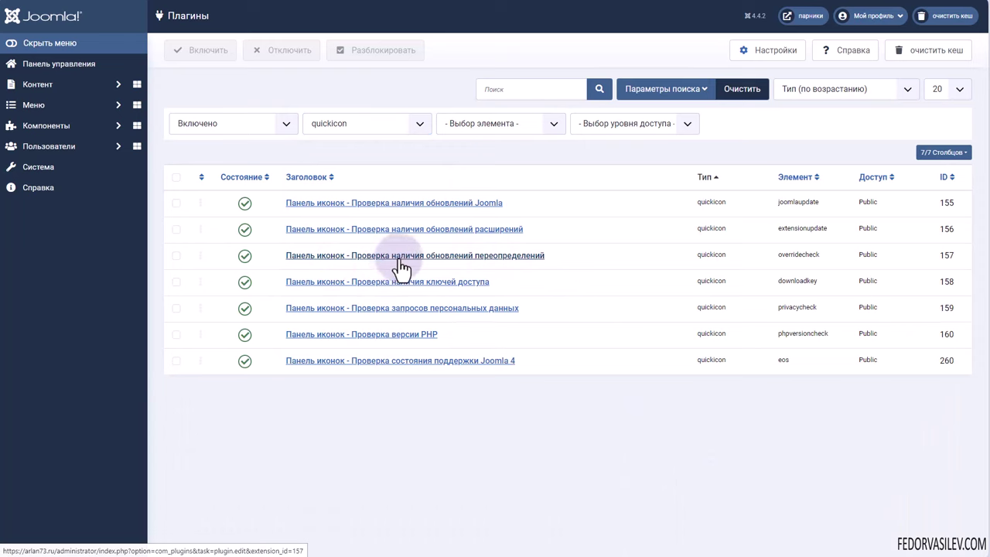
- Disable the plugin Панель иконок - Проверка наличия обновлений переопределений
{"action": "left_click", "coordinate": [244, 255]}
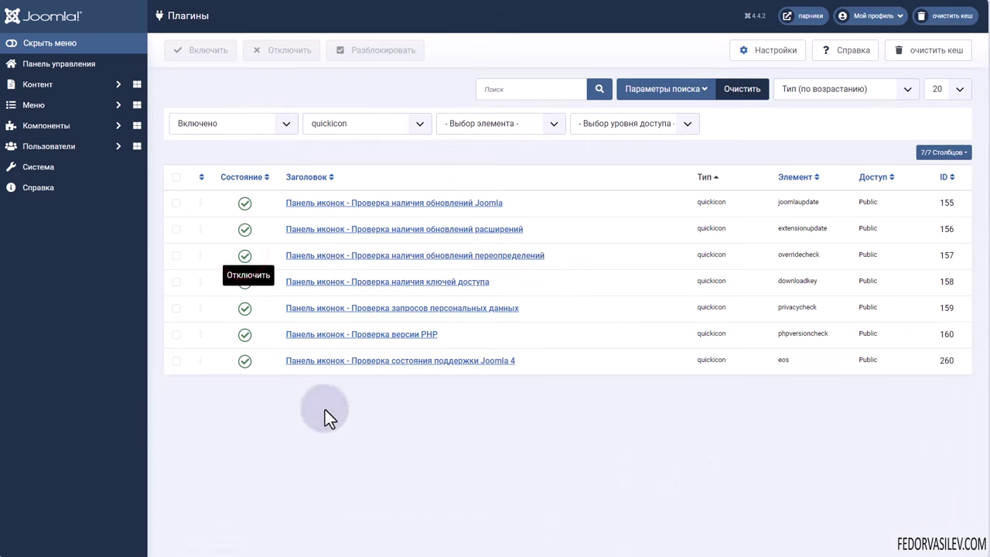
{"action": "left_click", "coordinate": [243, 258]}
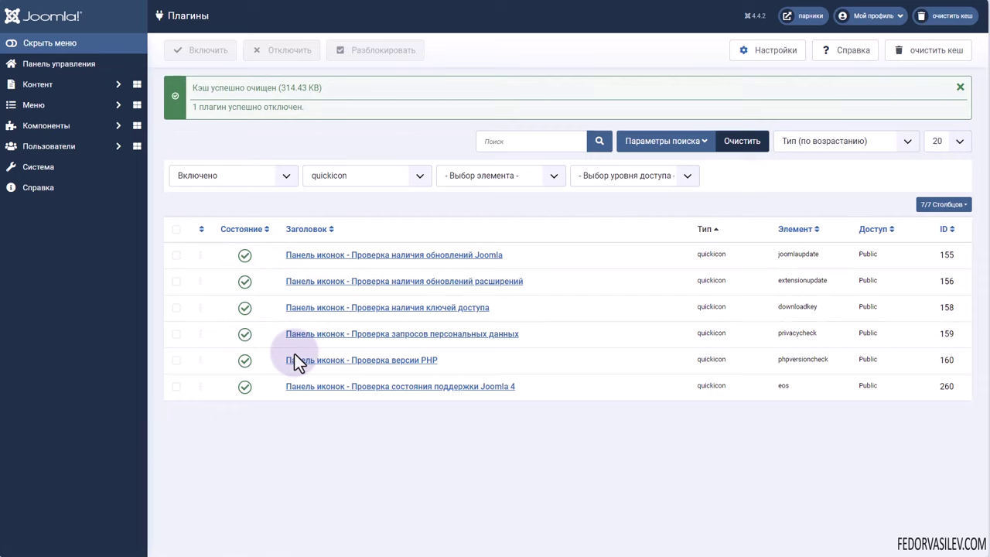
- Filter the plugins by type installer, set the plugin Установщик - Переопределения to Отключено, and save and close it
{"action": "left_click", "coordinate": [418, 175]}
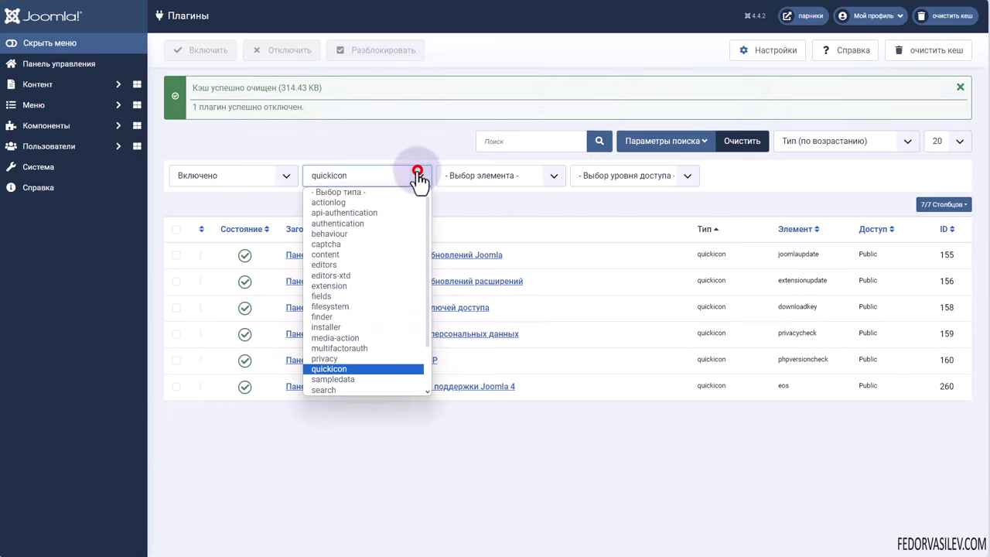
{"action": "left_click", "coordinate": [360, 328]}
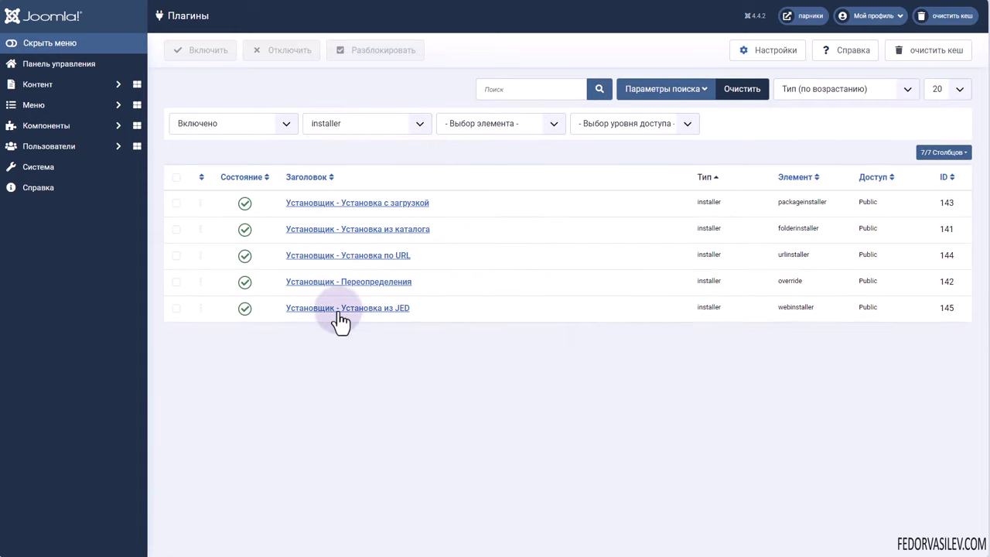
{"action": "left_click", "coordinate": [403, 281]}
{"action": "left_click_drag", "start_coordinate": [488, 158], "coordinate": [181, 159]}
{"action": "left_click", "coordinate": [762, 145]}
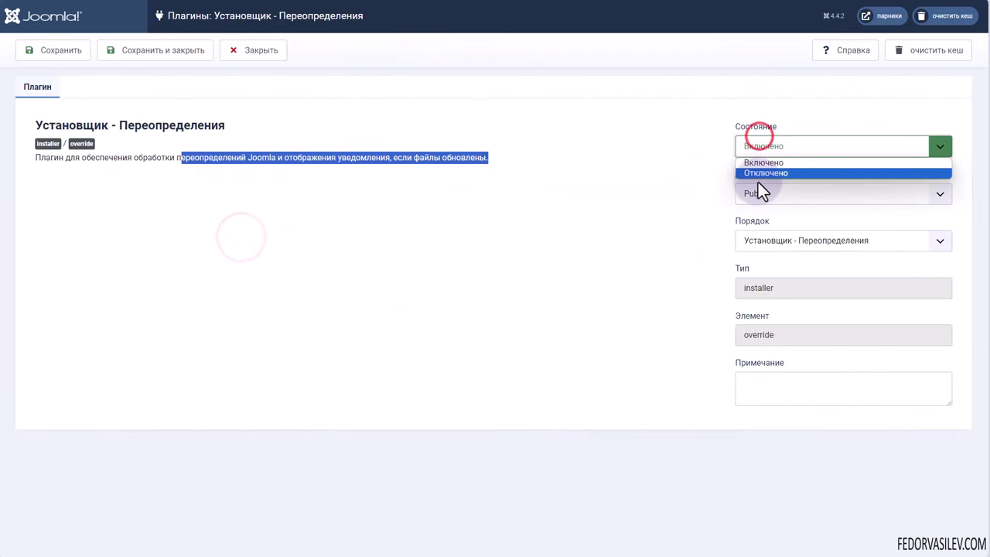
{"action": "left_click", "coordinate": [759, 173]}
{"action": "left_click", "coordinate": [174, 50]}
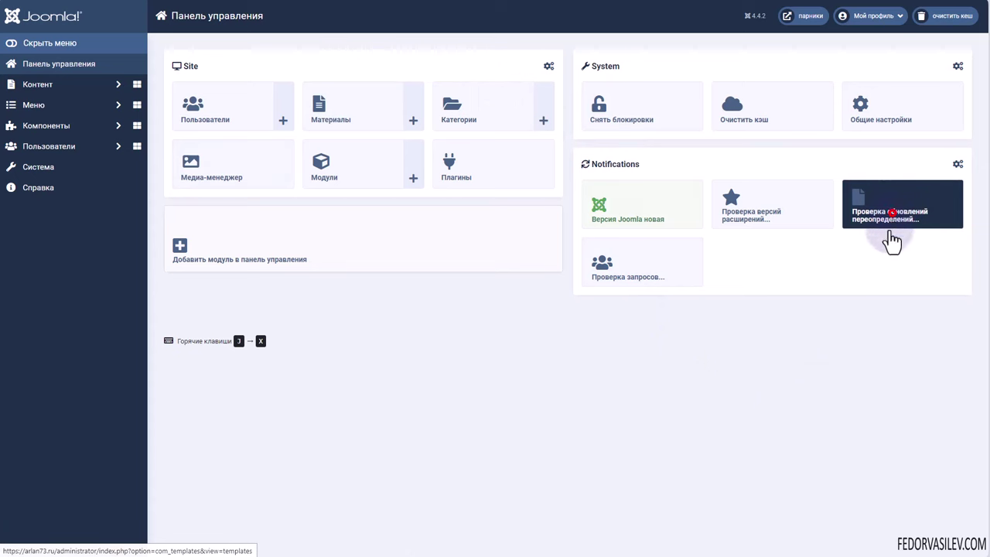
- Open the Gridbox template's override update list from the control panel notification and mark all listed files as checked
{"action": "left_click", "coordinate": [891, 210]}
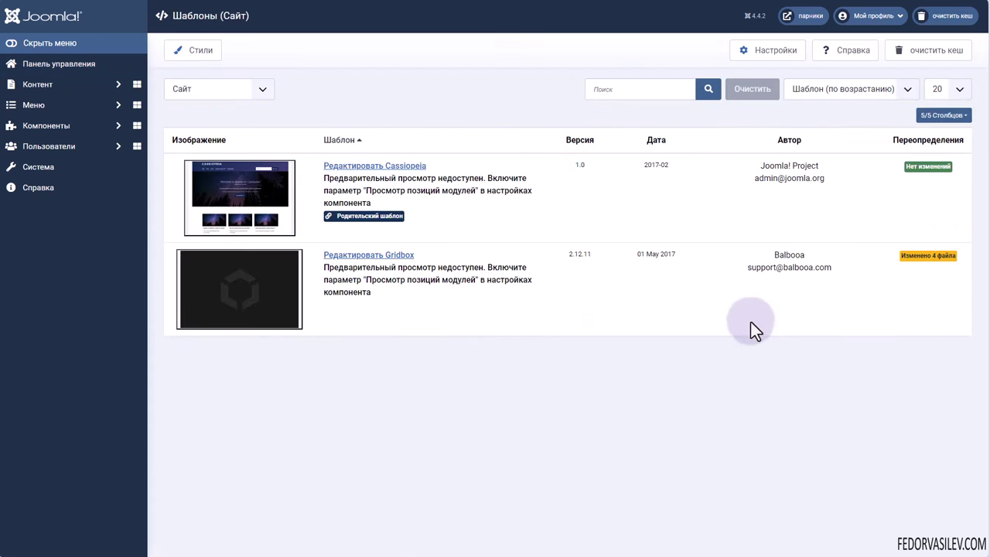
{"action": "left_click", "coordinate": [912, 258]}
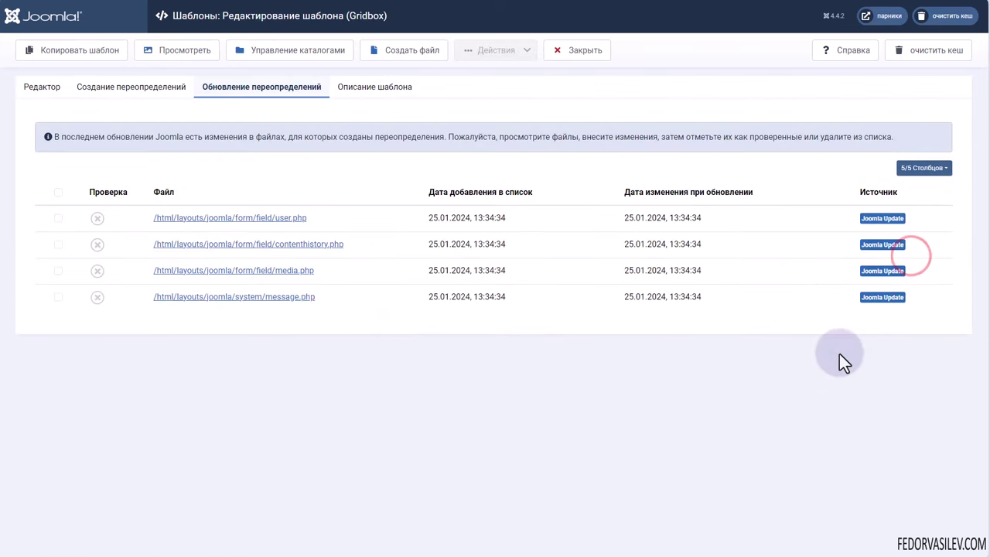
{"action": "left_click", "coordinate": [58, 190]}
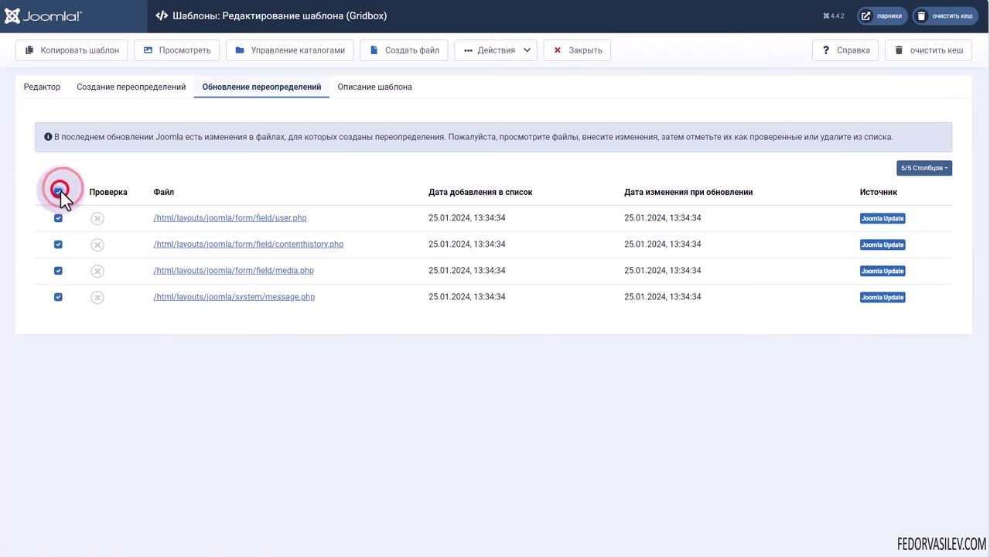
{"action": "left_click", "coordinate": [526, 51]}
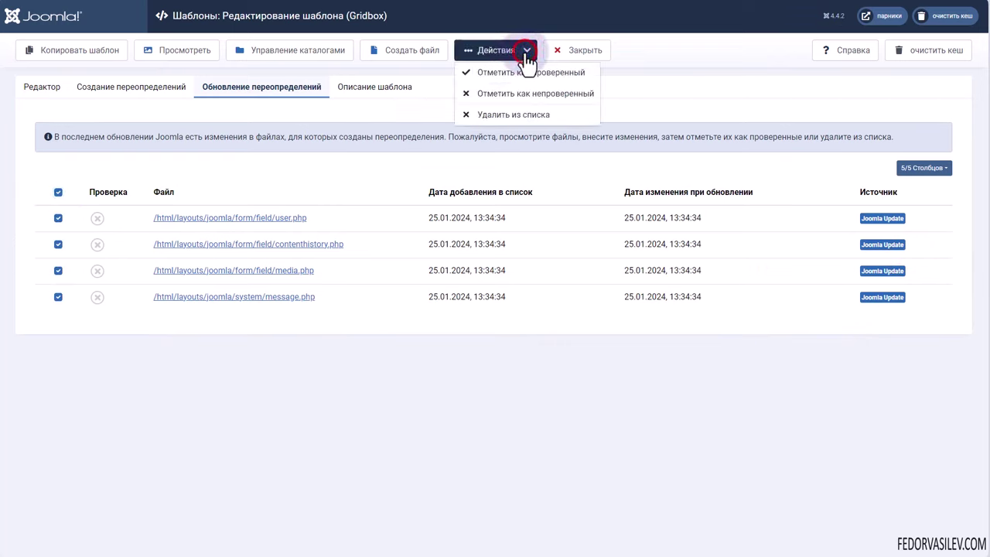
{"action": "left_click", "coordinate": [526, 73]}
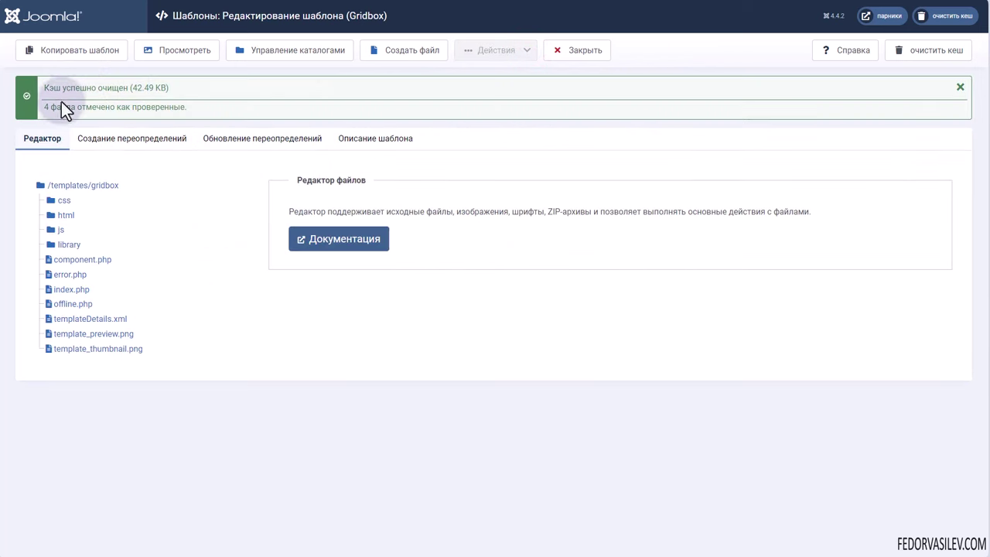
- Close the Gridbox template and check the override status in the template list and in the control panel notifications
{"action": "left_click", "coordinate": [567, 55]}
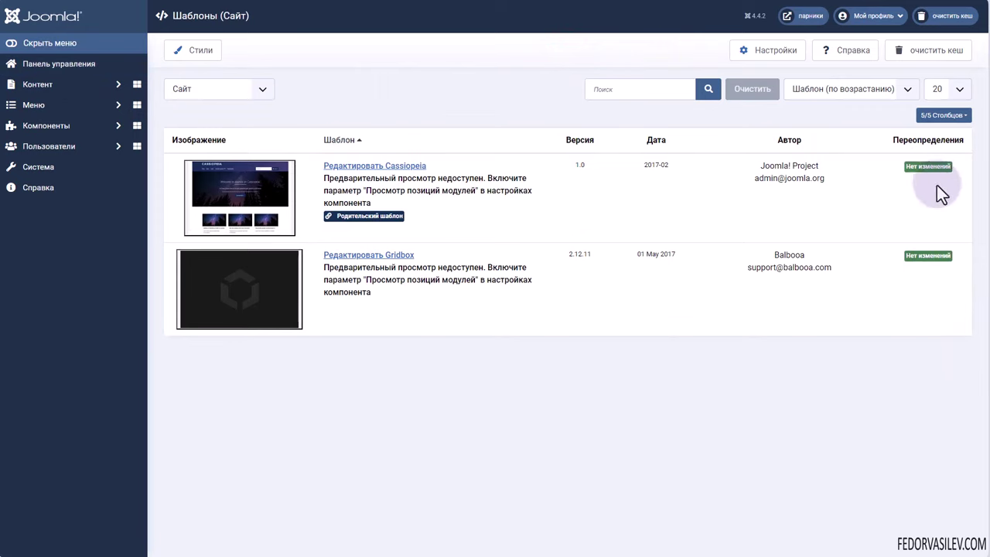
{"action": "left_click", "coordinate": [78, 63]}
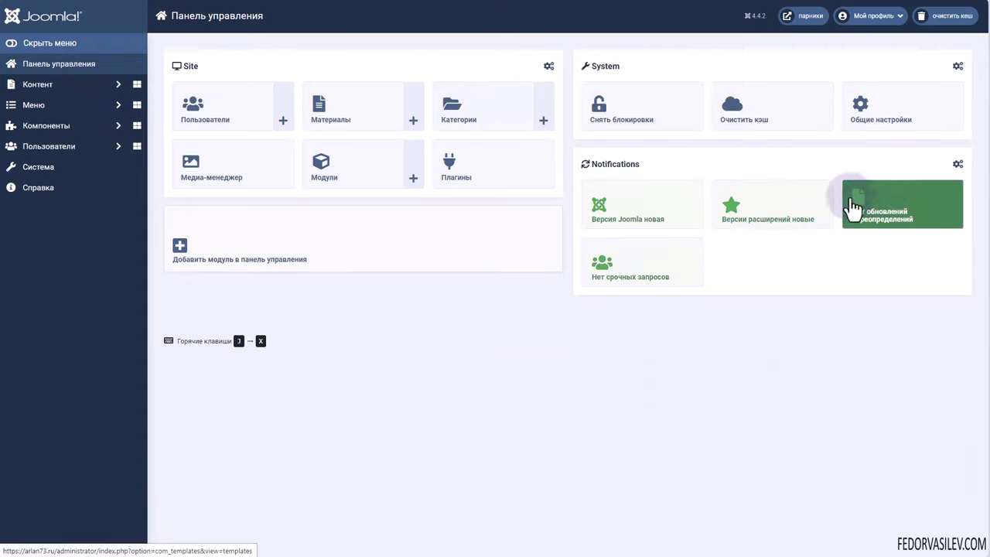
{"action": "left_click", "coordinate": [886, 217]}
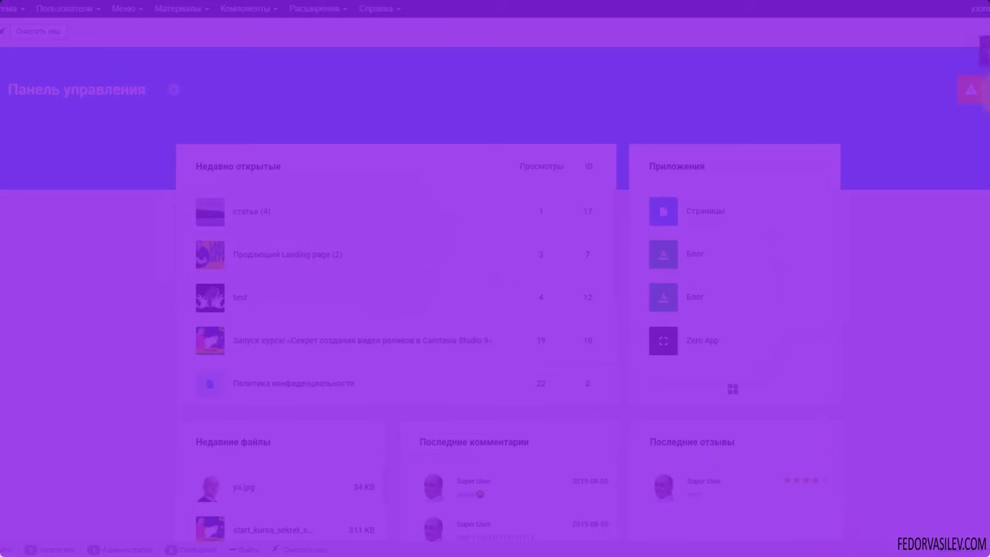
{"action": "left_click", "coordinate": [979, 96]}
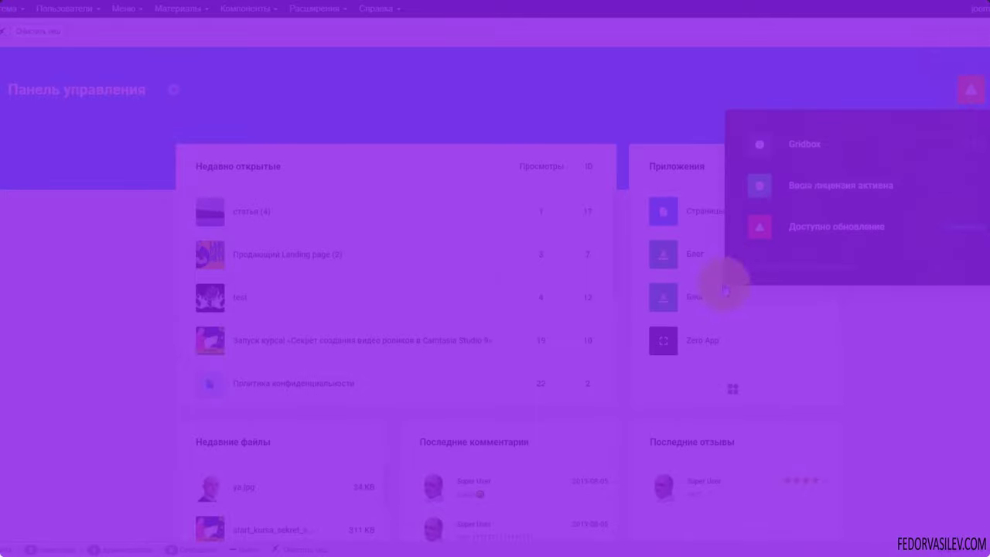
{"action": "left_click", "coordinate": [793, 158]}
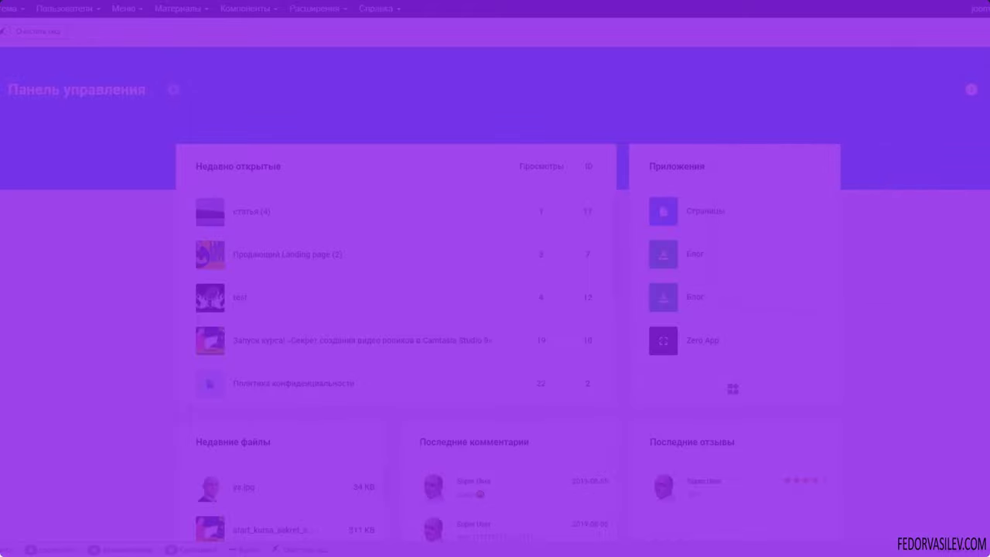
{"action": "left_click", "coordinate": [11, 186]}
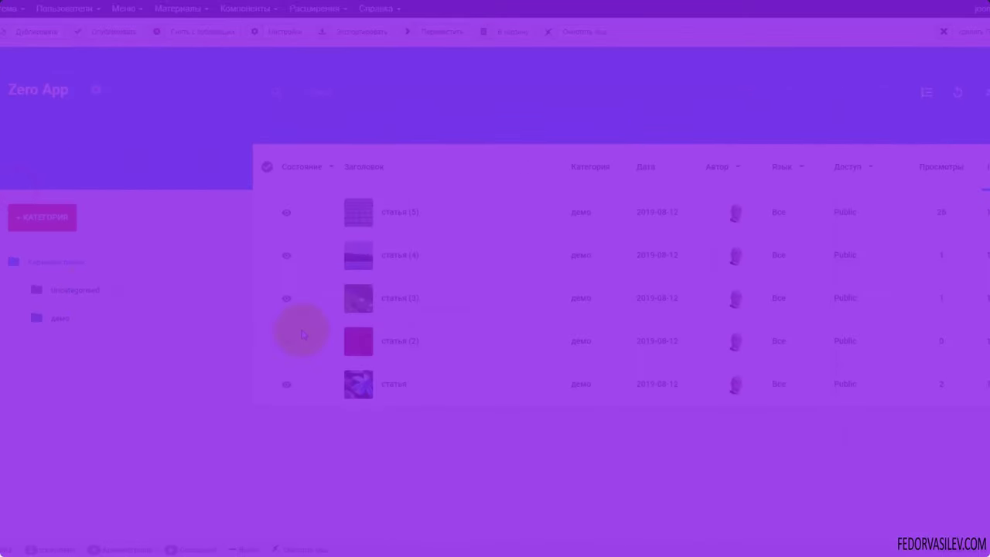
{"action": "left_click", "coordinate": [294, 332]}
{"action": "left_click", "coordinate": [96, 89]}
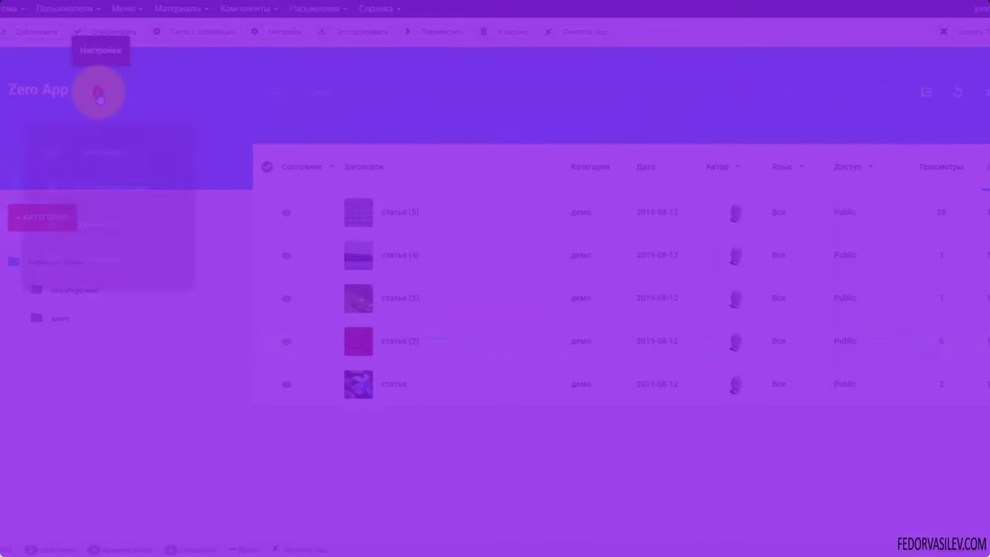